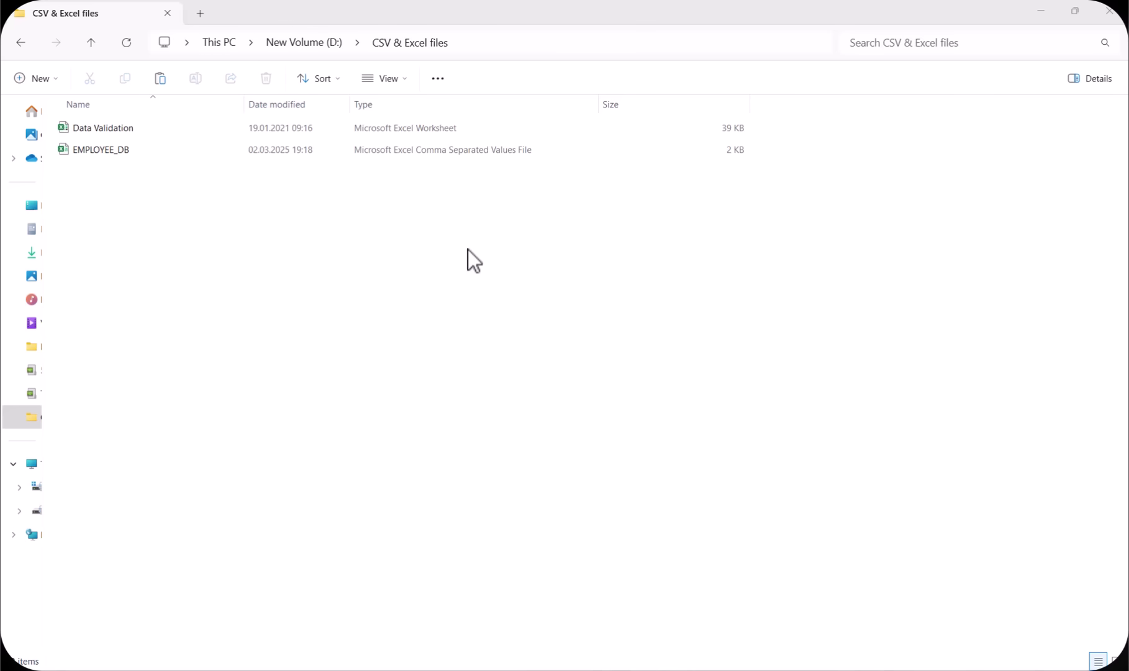
# Select the EMPLOYEE_DB CSV file in the CSV & Excel files folder.
pyautogui.click(422, 157)
# Switch to the Chrome window with DataCamp's 'CSV vs Excel' article.
pyautogui.hotkey('alt', 'Tab')
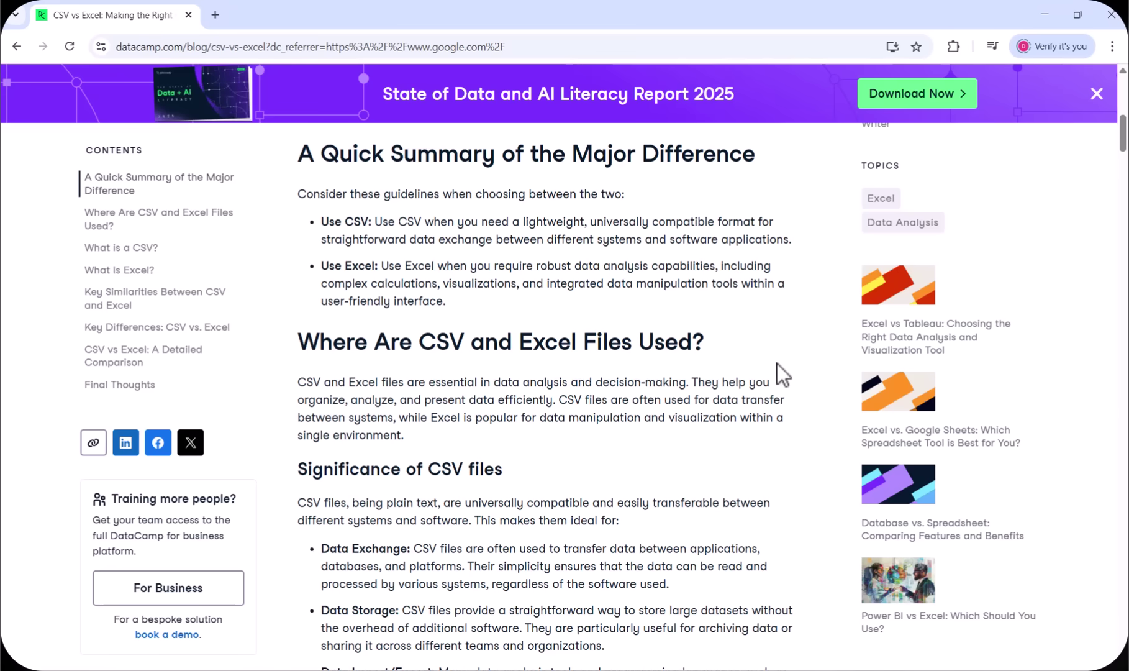
# Scroll the article down through 'Significance of CSV files' to the Excel files section.
pyautogui.scroll(-1, 504, 398)
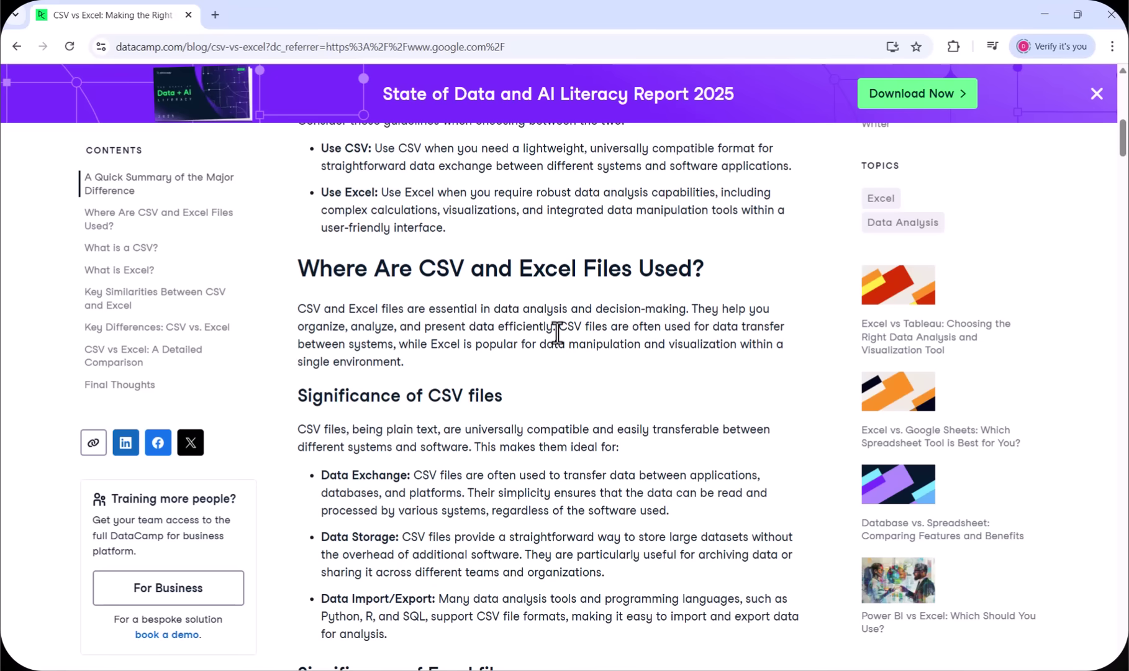
pyautogui.scroll(-3, 713, 310)
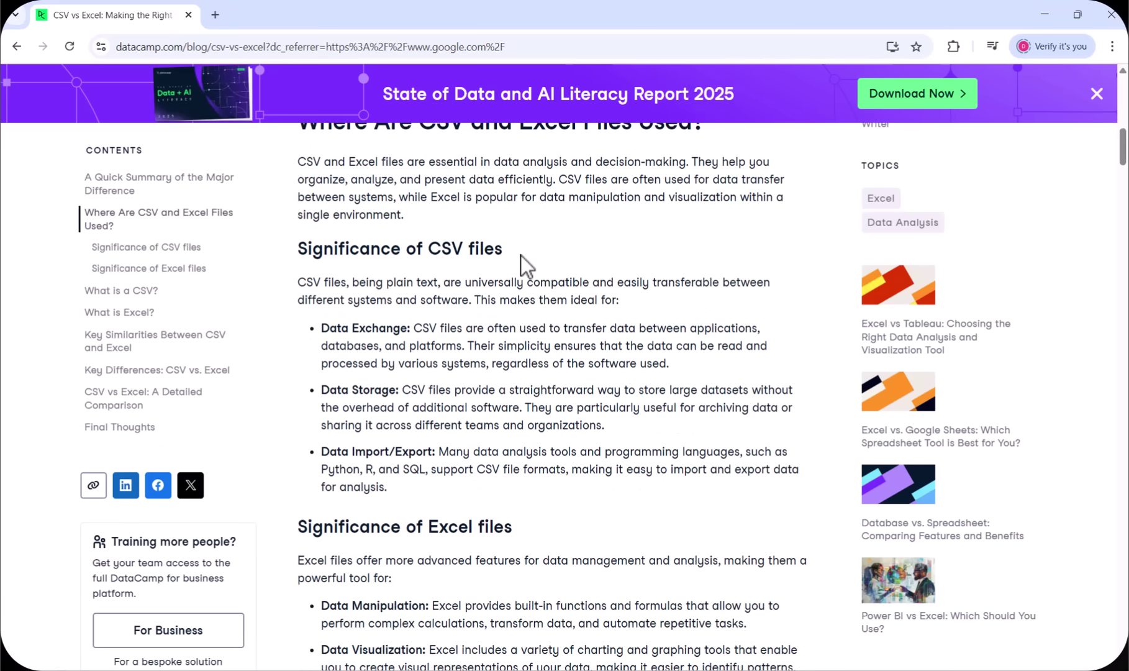
pyautogui.scroll(-1, 398, 336)
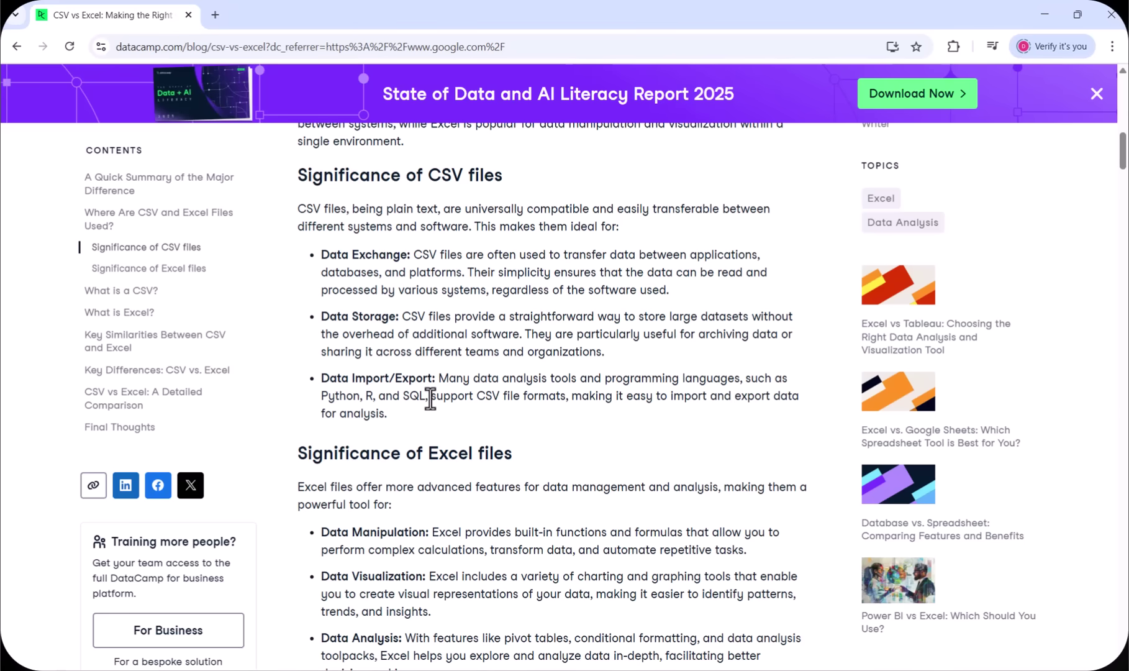
pyautogui.scroll(-4, 431, 398)
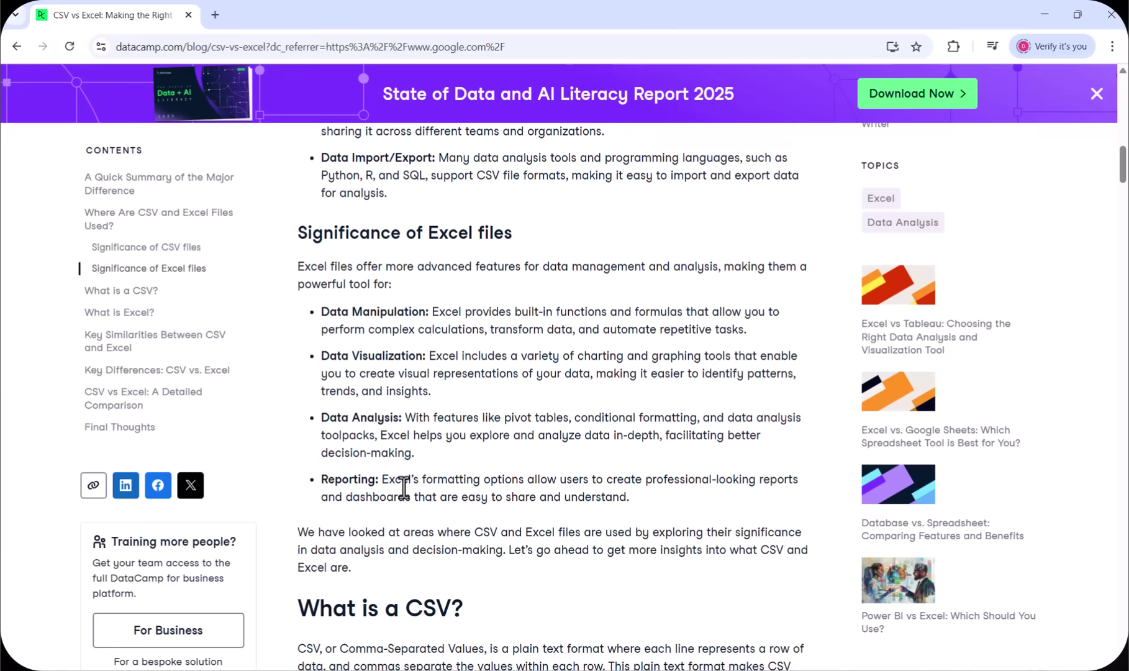
# Scroll to 'What is a CSV?' and highlight 'Comma-Separated Values' in its first paragraph.
pyautogui.scroll(-5, 403, 487)
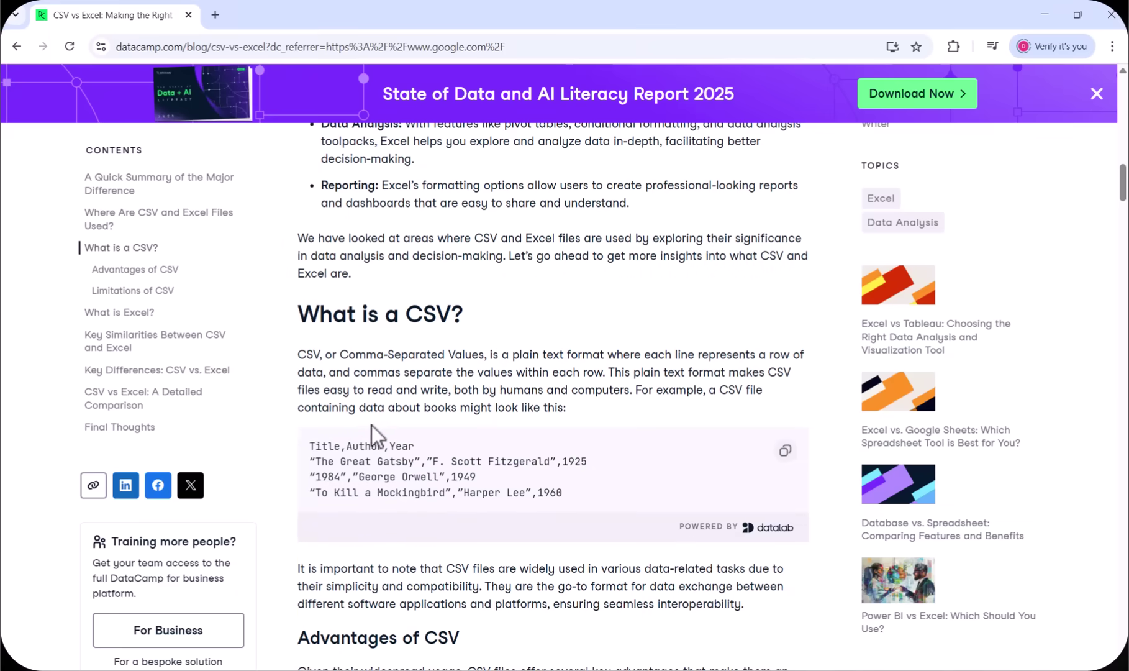
pyautogui.scroll(-1, 373, 403)
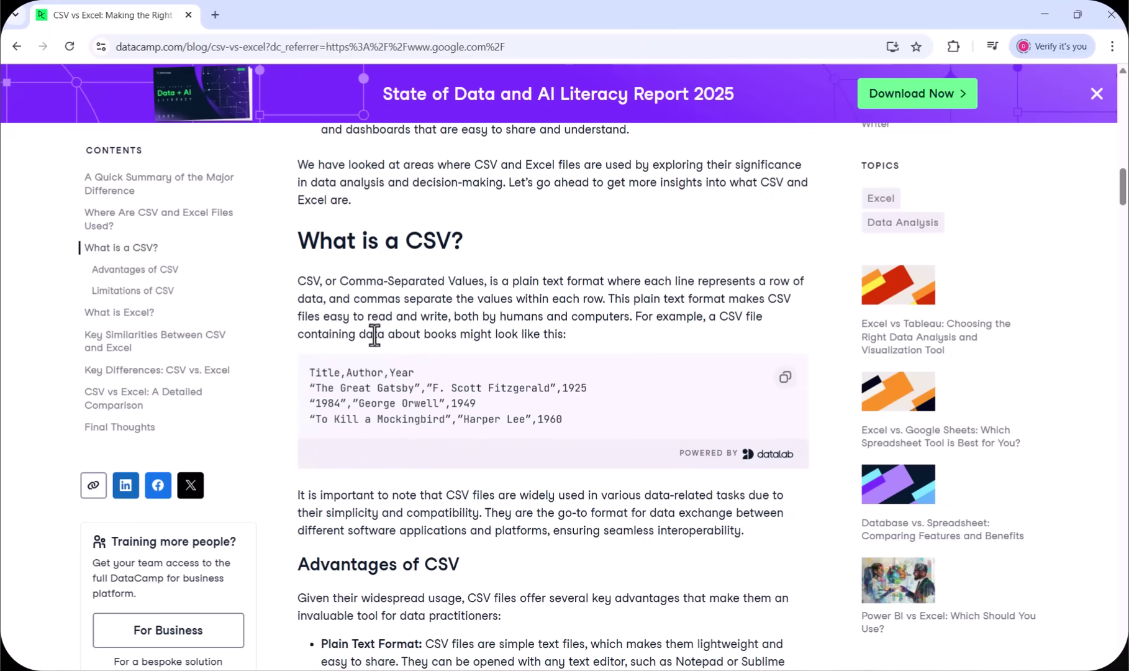
pyautogui.moveTo(340, 280); pyautogui.dragTo(435, 277)
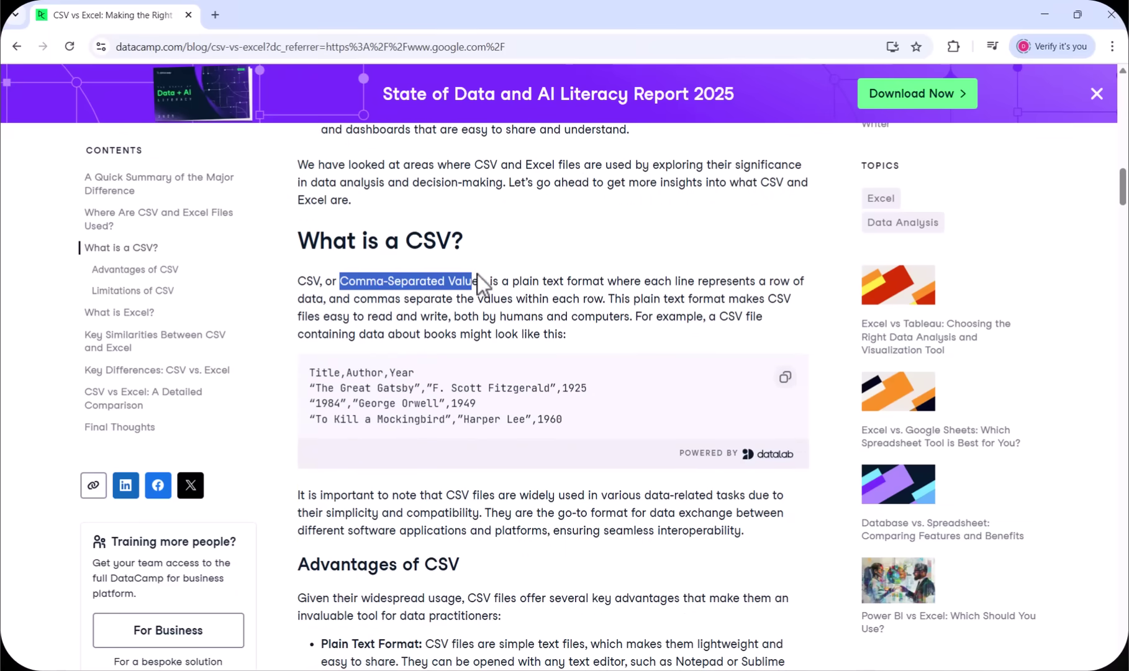
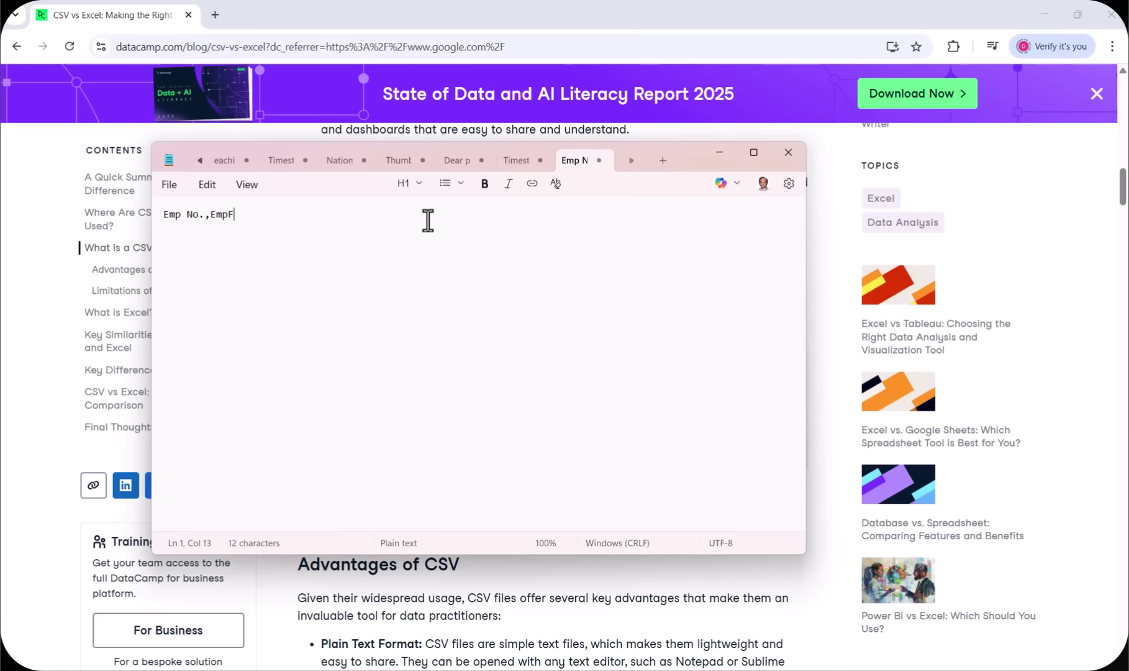
# Finish the header 'Emp No.,EmpFN,EmpLN,Location,Dept' and add employee 001 in Germany, IT.
pyautogui.write('N,EmpLN,')
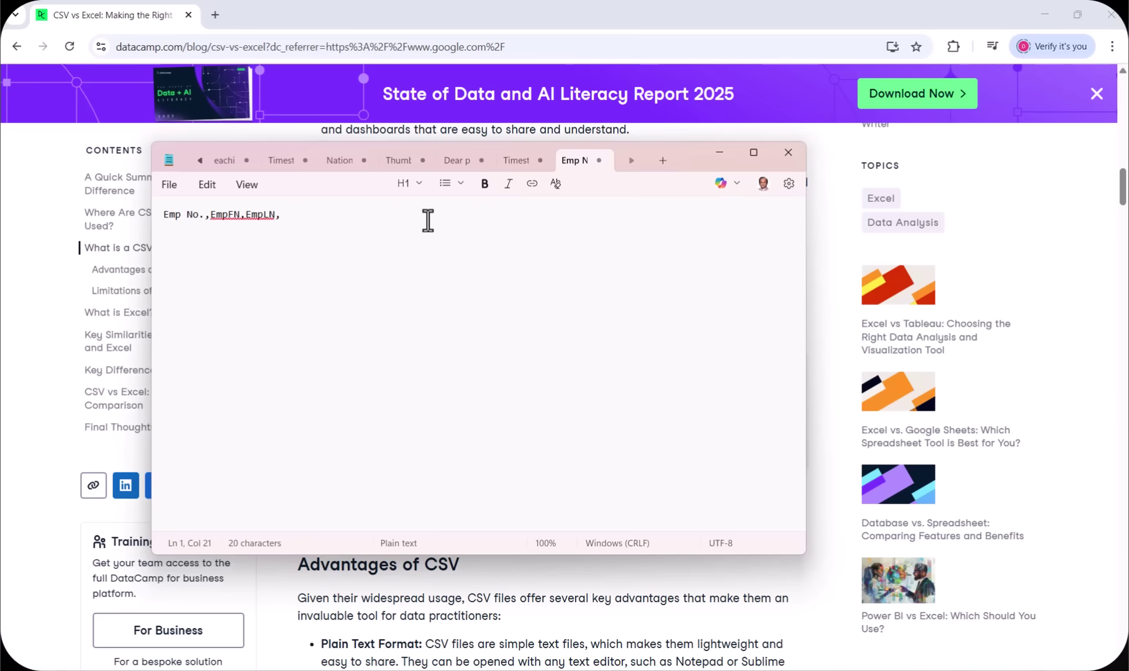
pyautogui.write('Location,Dept')
pyautogui.press('Return')
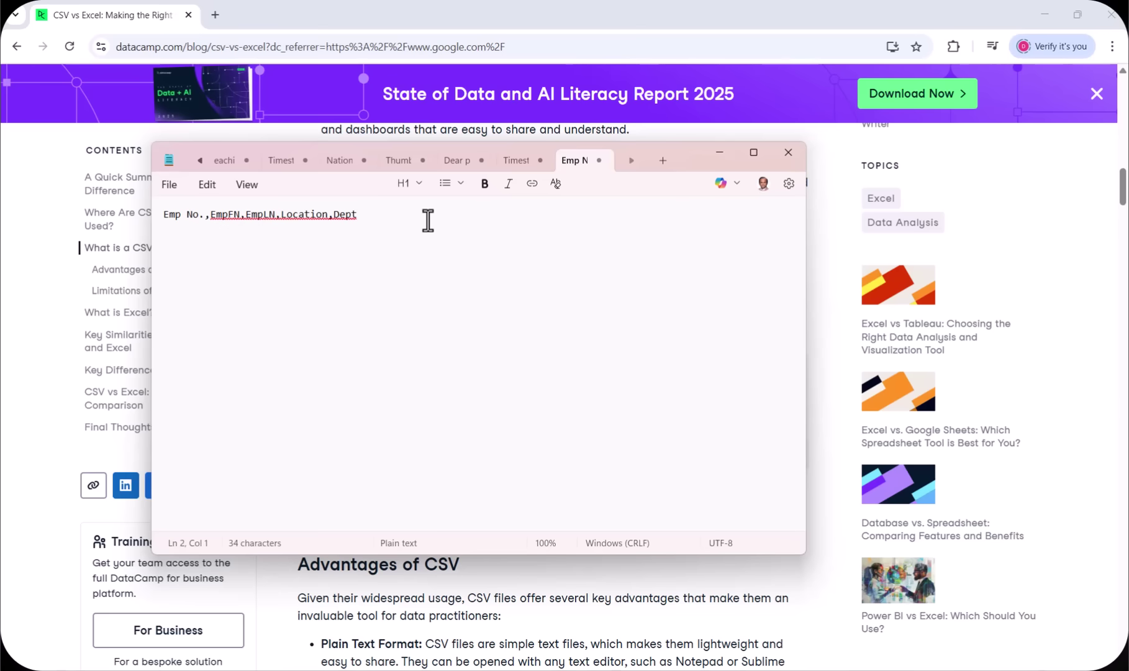
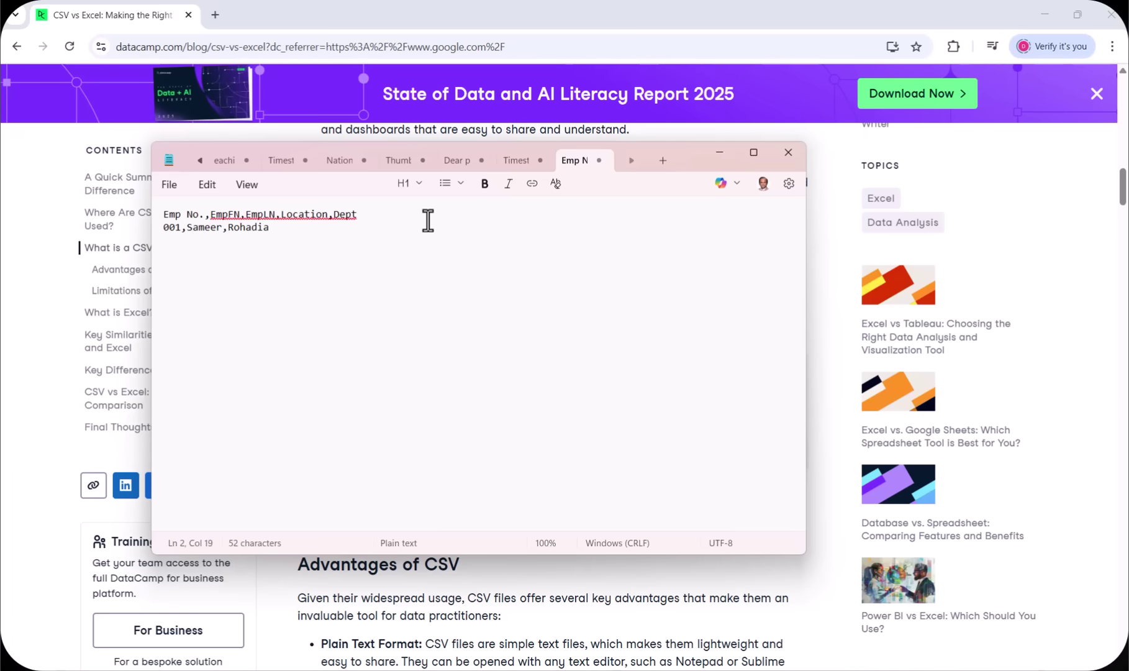
pyautogui.write(',')
pyautogui.write('Germany,Mark')
pyautogui.press('BackSpace')
pyautogui.press('BackSpace')
pyautogui.press('BackSpace')
pyautogui.press('BackSpace')
pyautogui.write('IT')
# Add a second comma-separated row for employee 002 in UK, Marketing.
pyautogui.press('Return')
pyautogui.write('002,Tony,Blari')
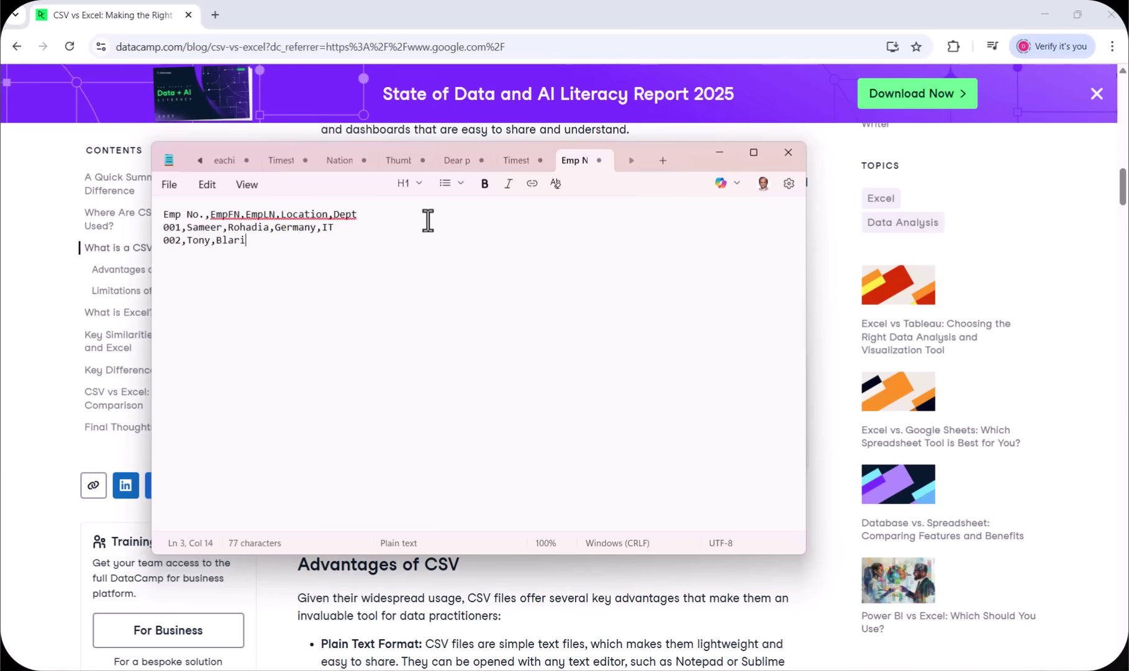
pyautogui.press('BackSpace')
pyautogui.press('BackSpace')
pyautogui.write('ir,UK,Marketing')
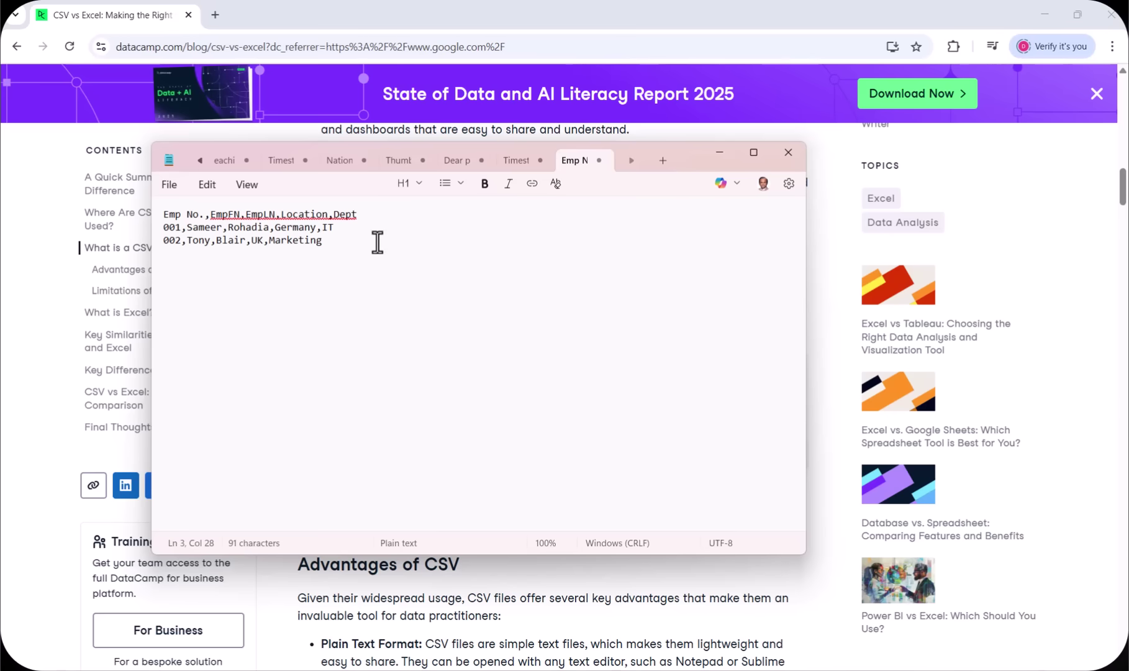
# Make the header line bold.
pyautogui.moveTo(163, 214); pyautogui.dragTo(359, 213)
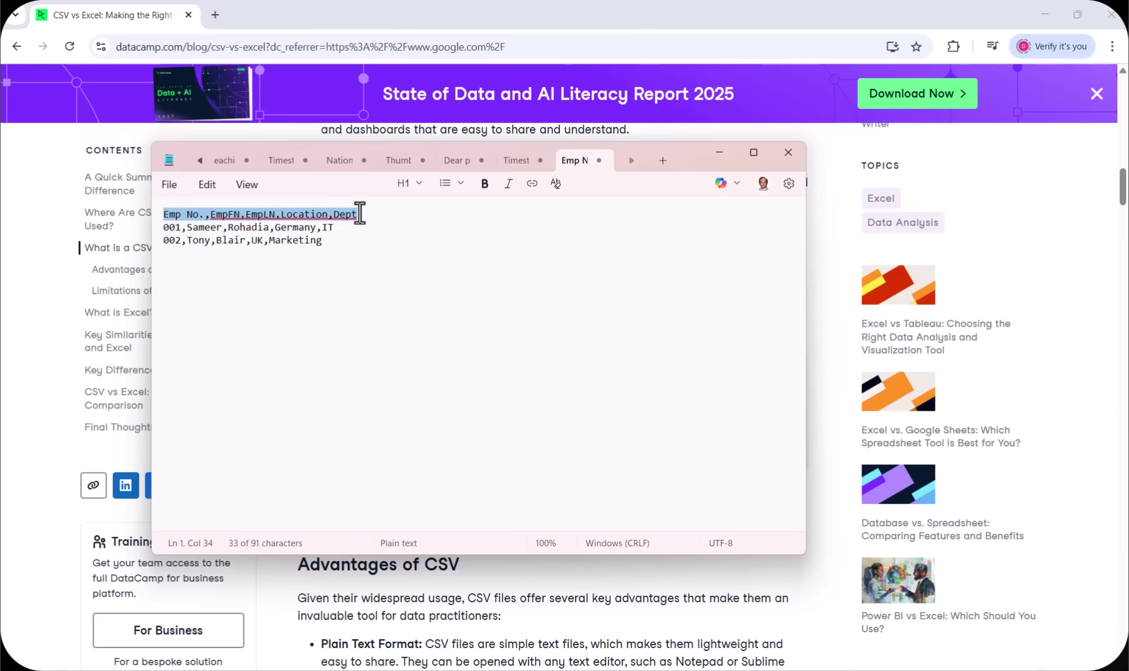
pyautogui.click(485, 183)
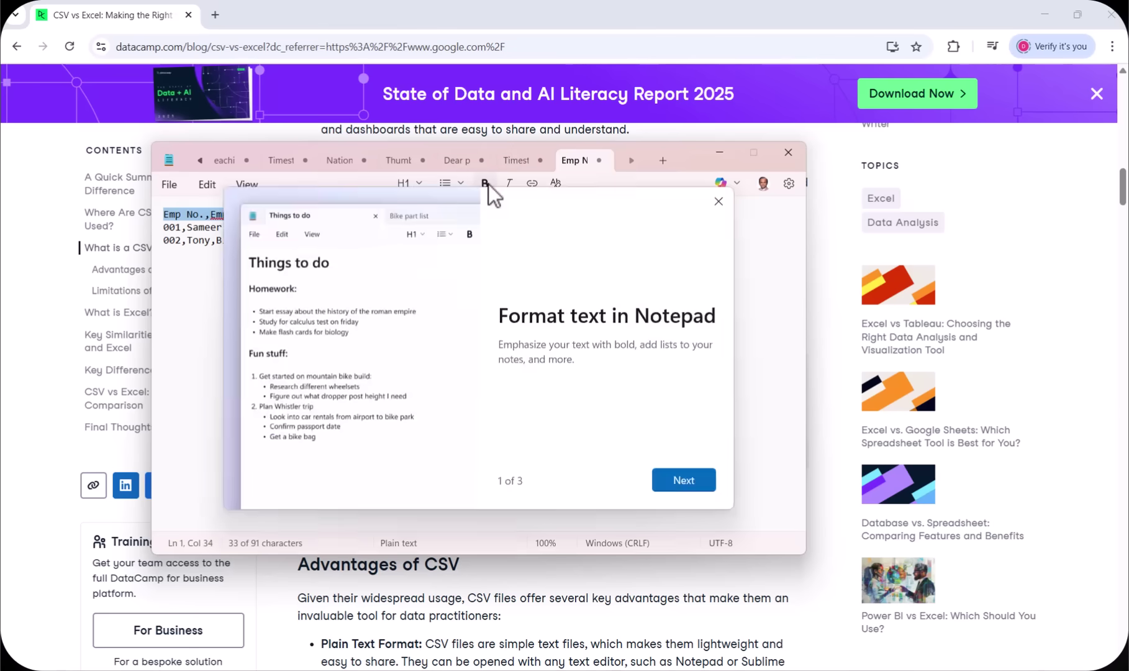
pyautogui.click(353, 231)
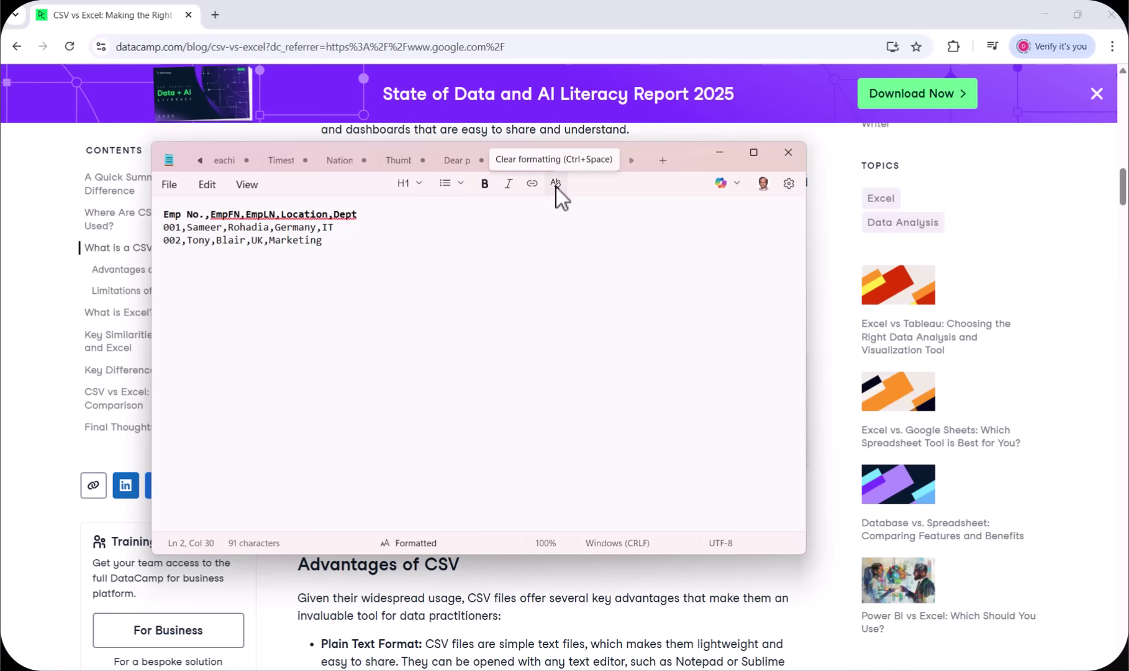
# Try Subheading and Title styles on the header, then return it to Body text.
pyautogui.click(422, 184)
pyautogui.click(186, 230)
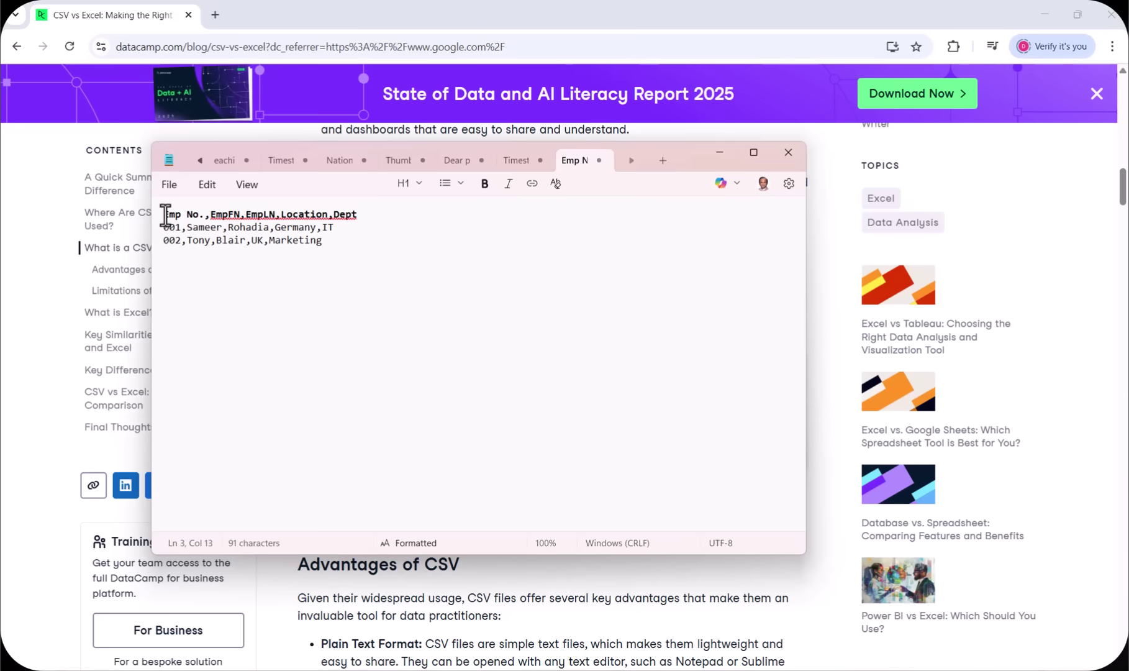
pyautogui.moveTo(163, 215); pyautogui.dragTo(365, 217)
pyautogui.click(419, 183)
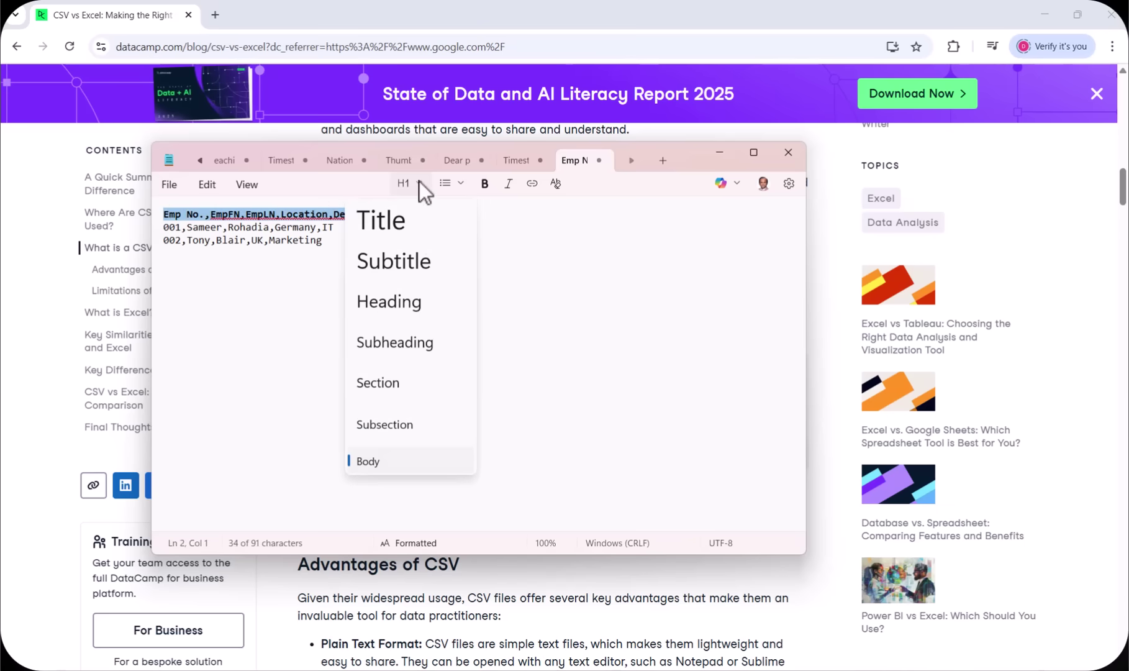
pyautogui.click(402, 344)
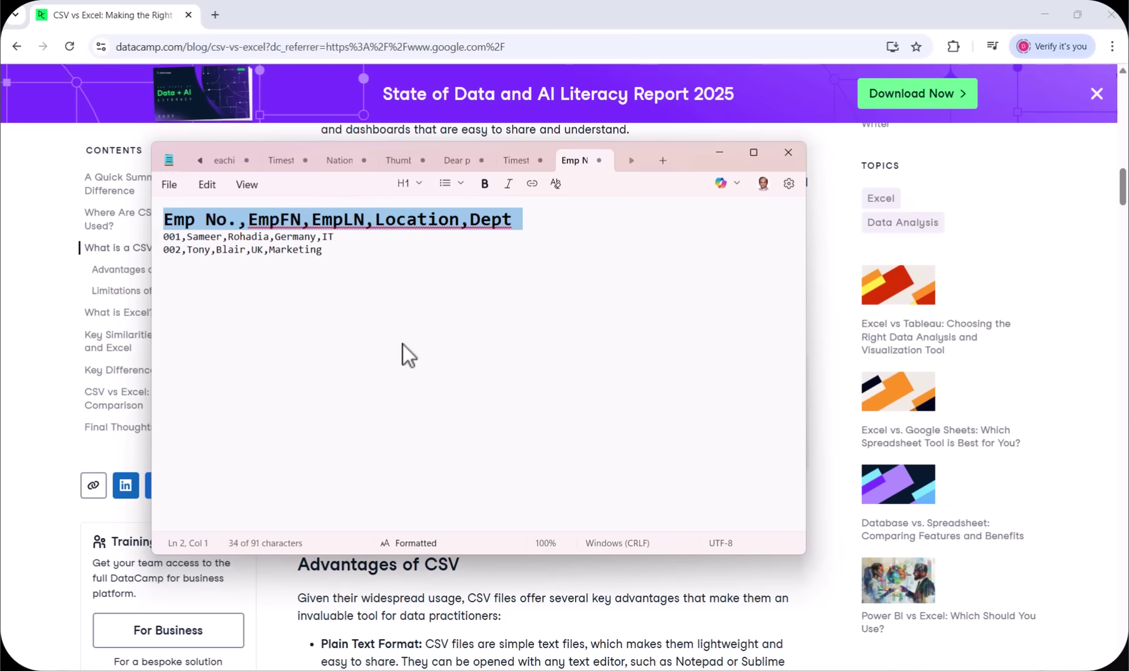
pyautogui.click(419, 183)
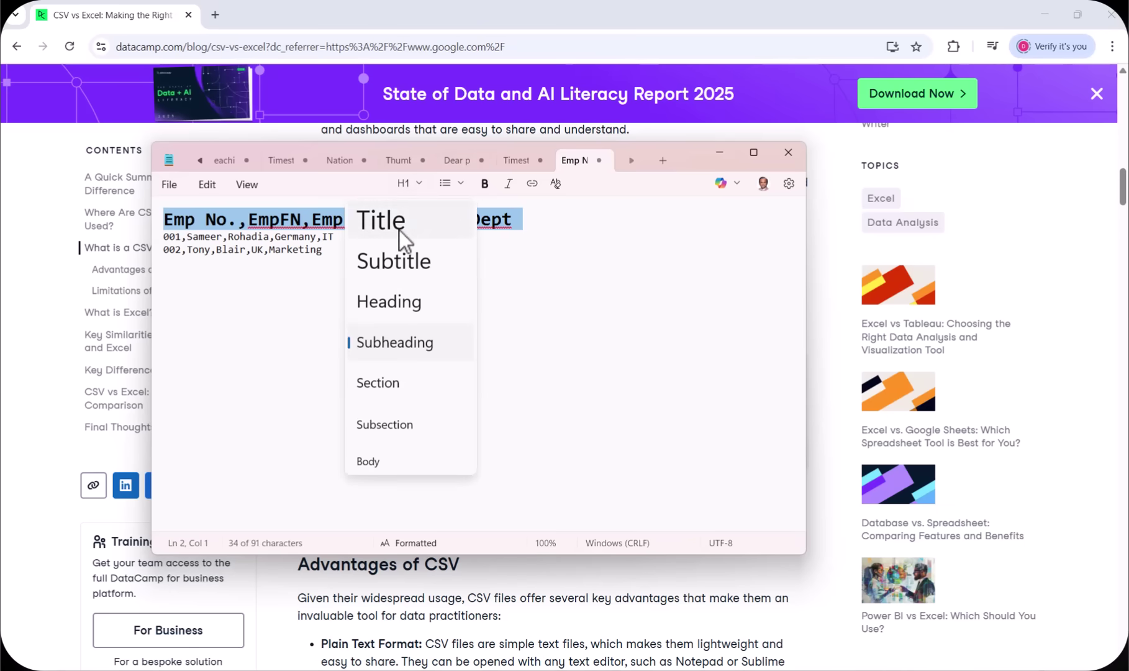
pyautogui.click(398, 231)
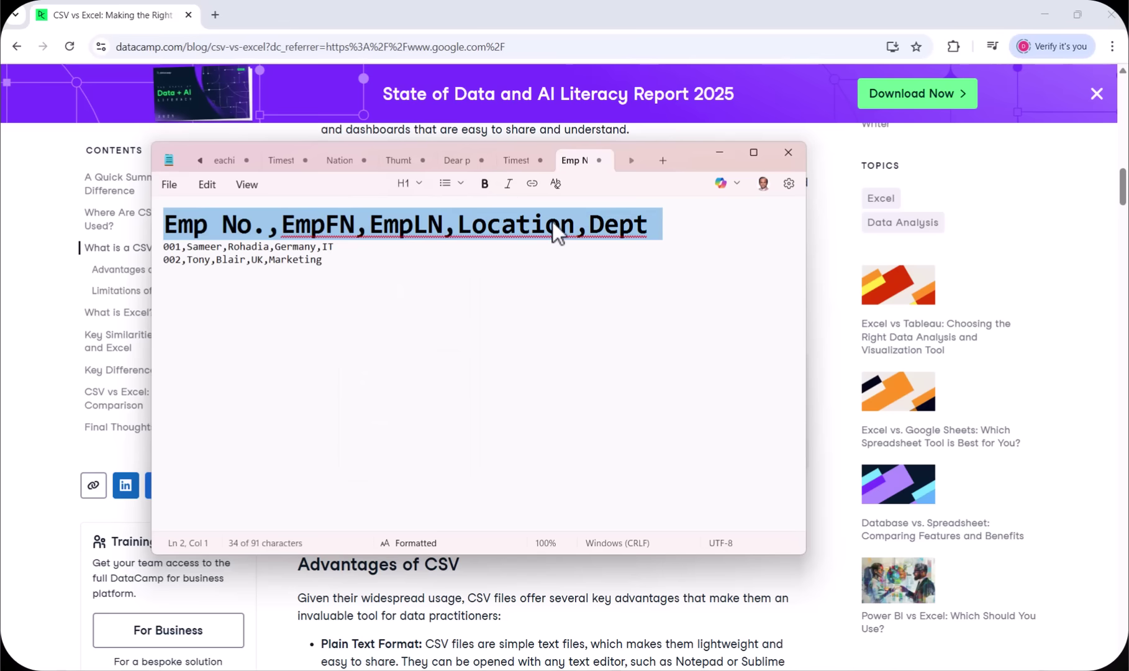
pyautogui.click(420, 184)
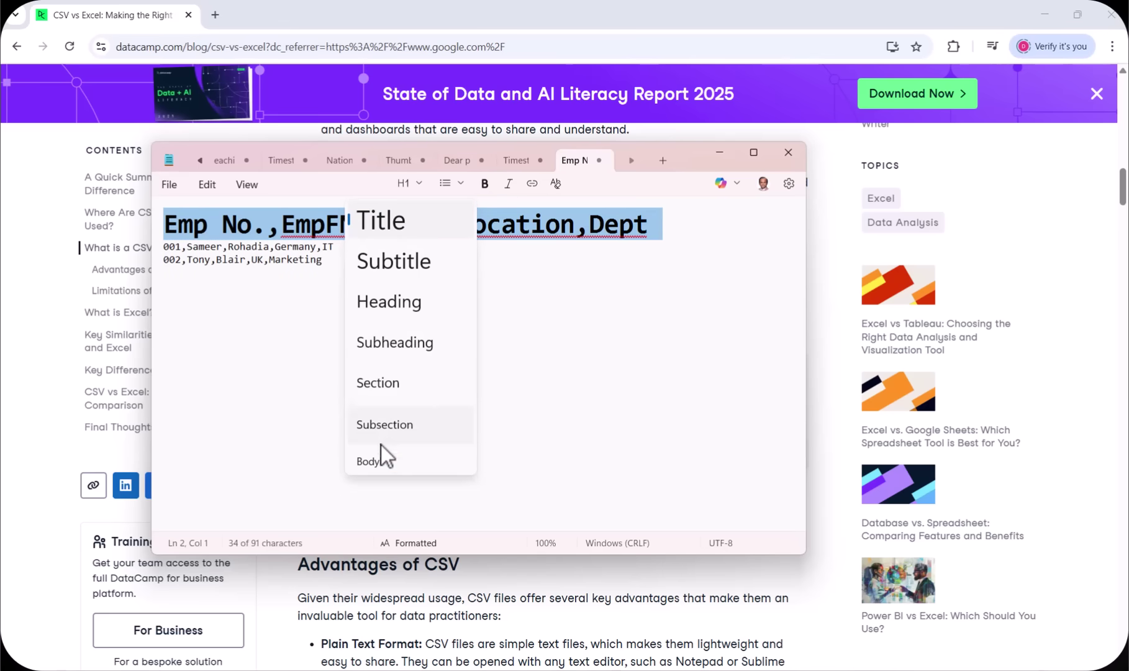
pyautogui.click(408, 467)
pyautogui.click(464, 183)
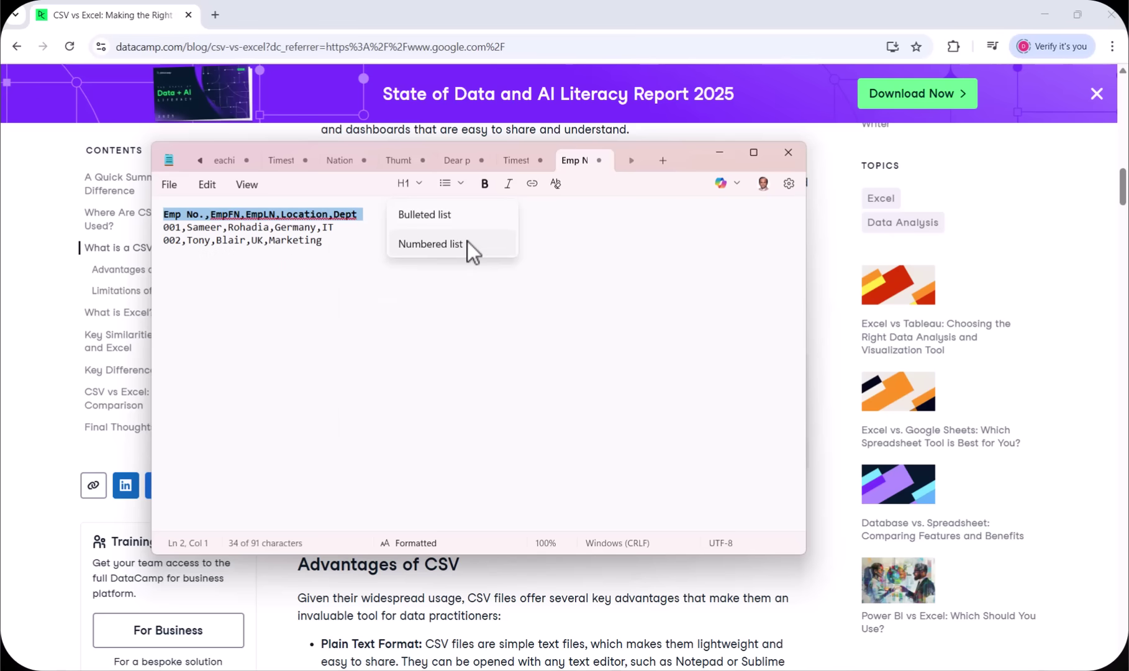
pyautogui.click(277, 233)
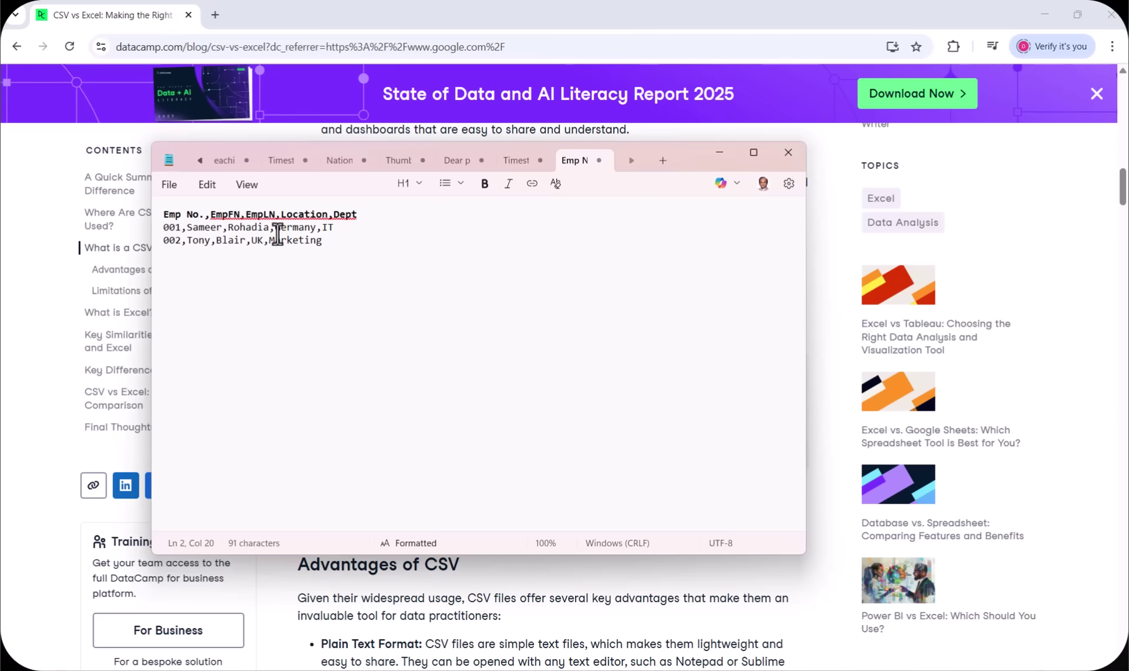
# Minimize Notepad and scroll the DataCamp article to the Advantages of CSV section.
pyautogui.click(719, 152)
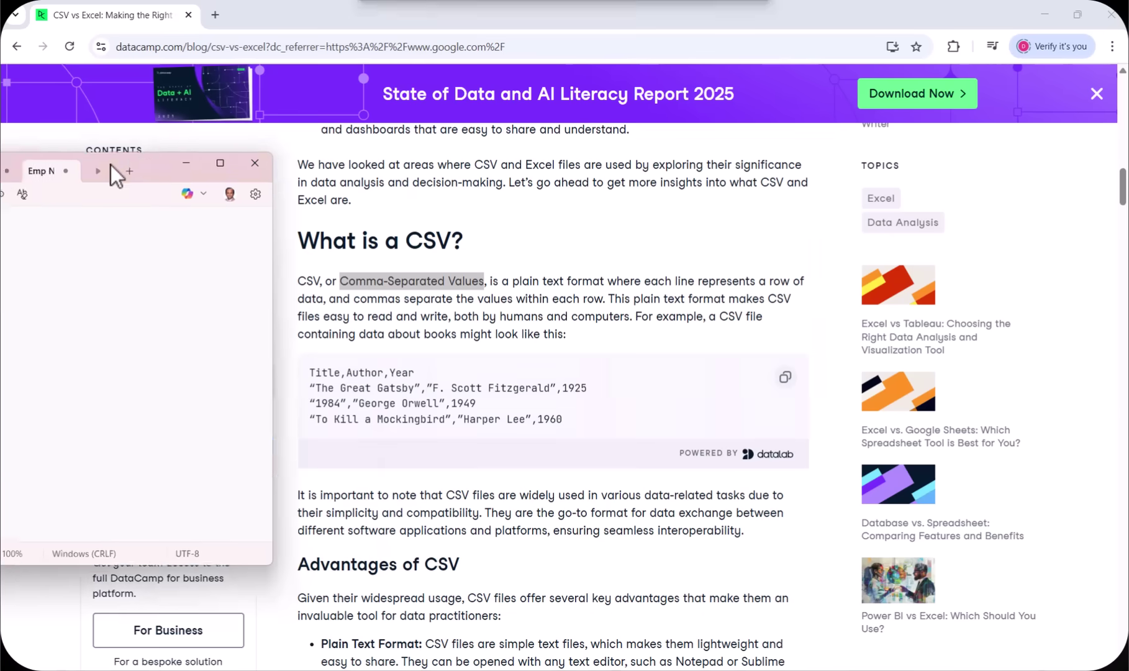
pyautogui.scroll(-7, 612, 361)
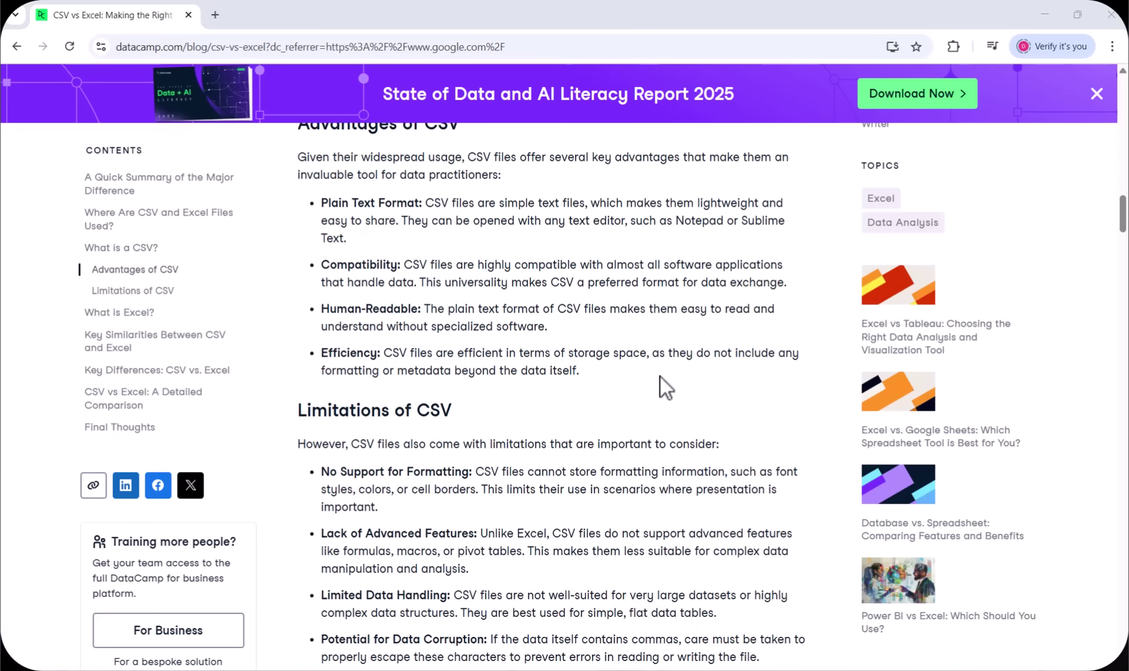
pyautogui.scroll(2, 660, 385)
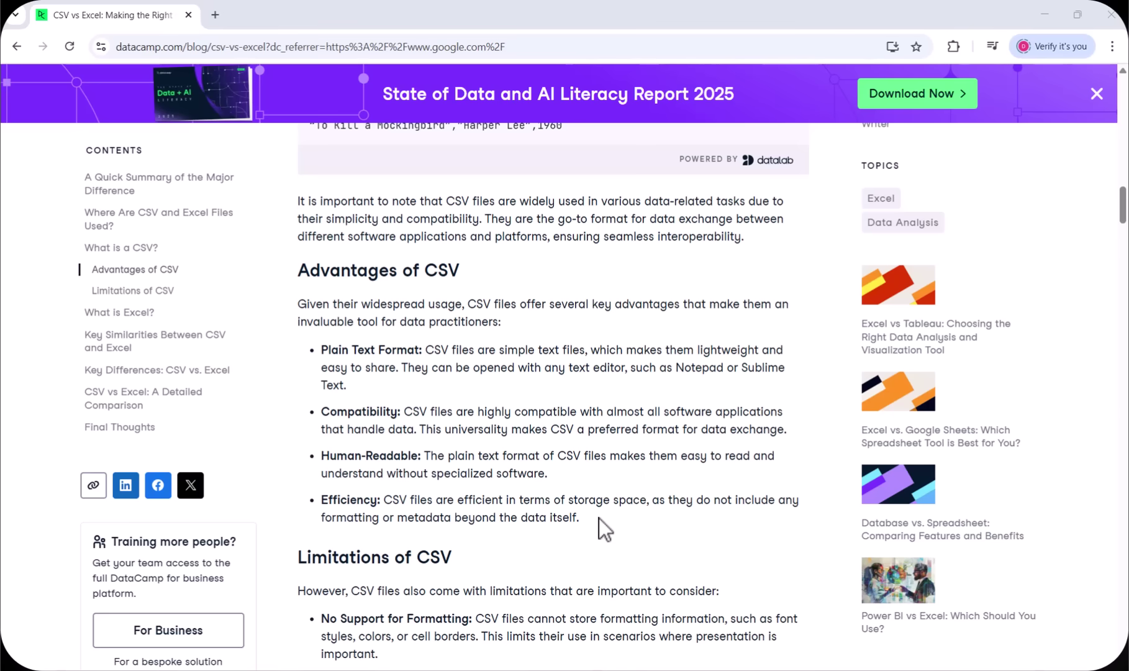
# Scroll down to the Limitations of CSV list and the start of What is Excel?
pyautogui.scroll(-5, 428, 361)
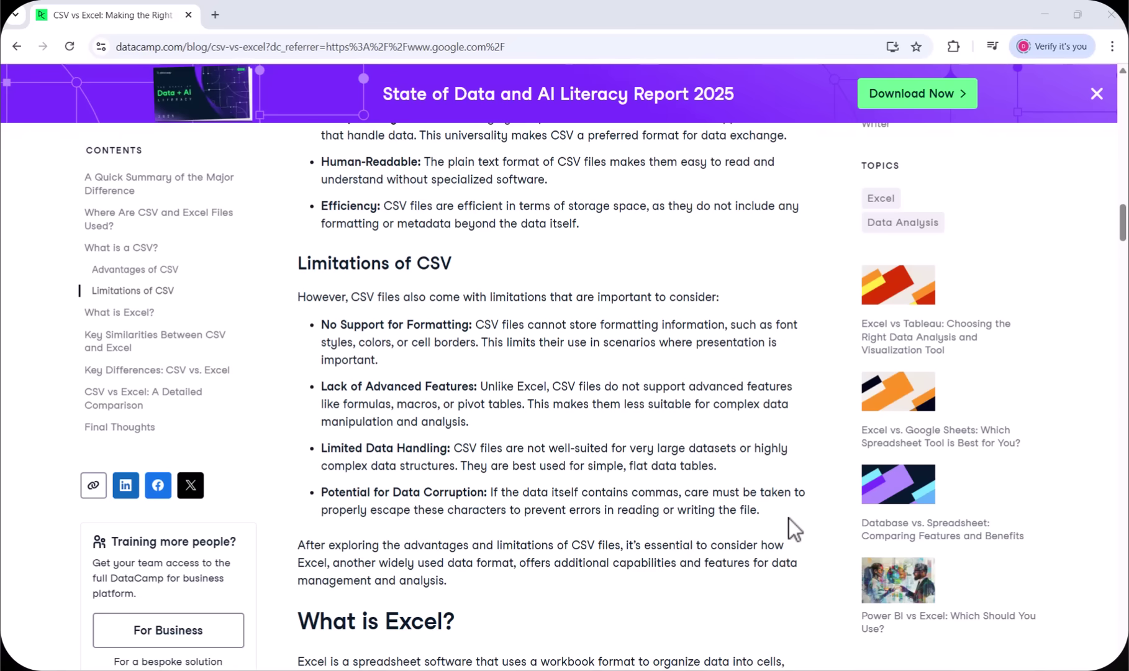
pyautogui.scroll(-1, 735, 514)
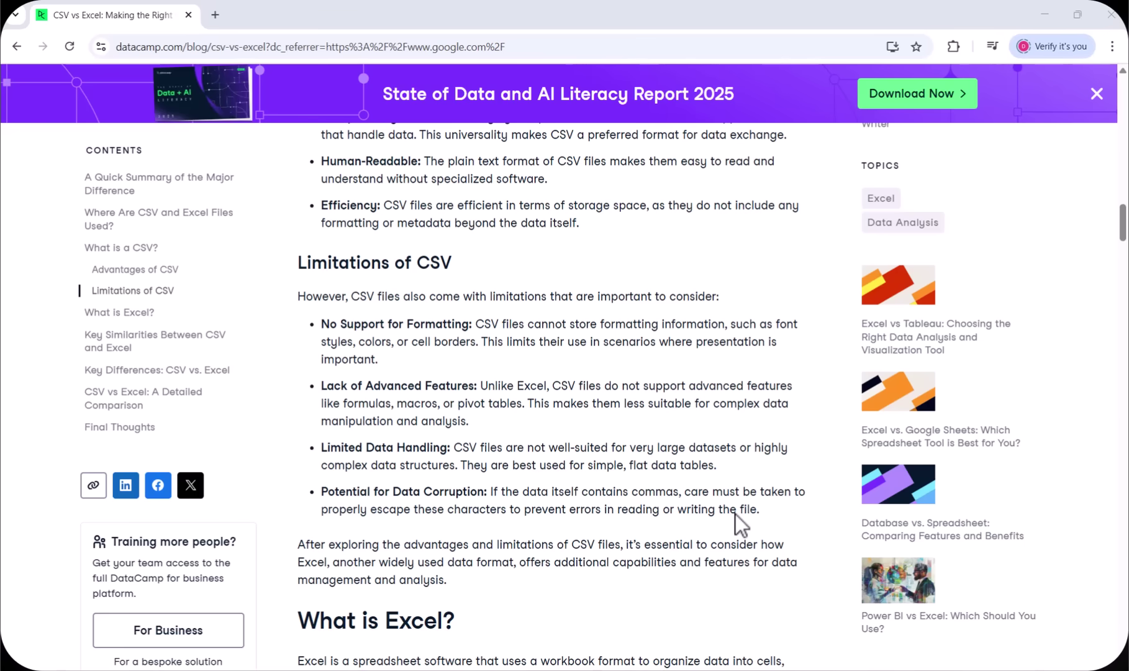
# Switch to File Explorer and open EMPLOYEE_DB from CSV & Excel files in Excel.
pyautogui.hotkey('alt', 'Tab')
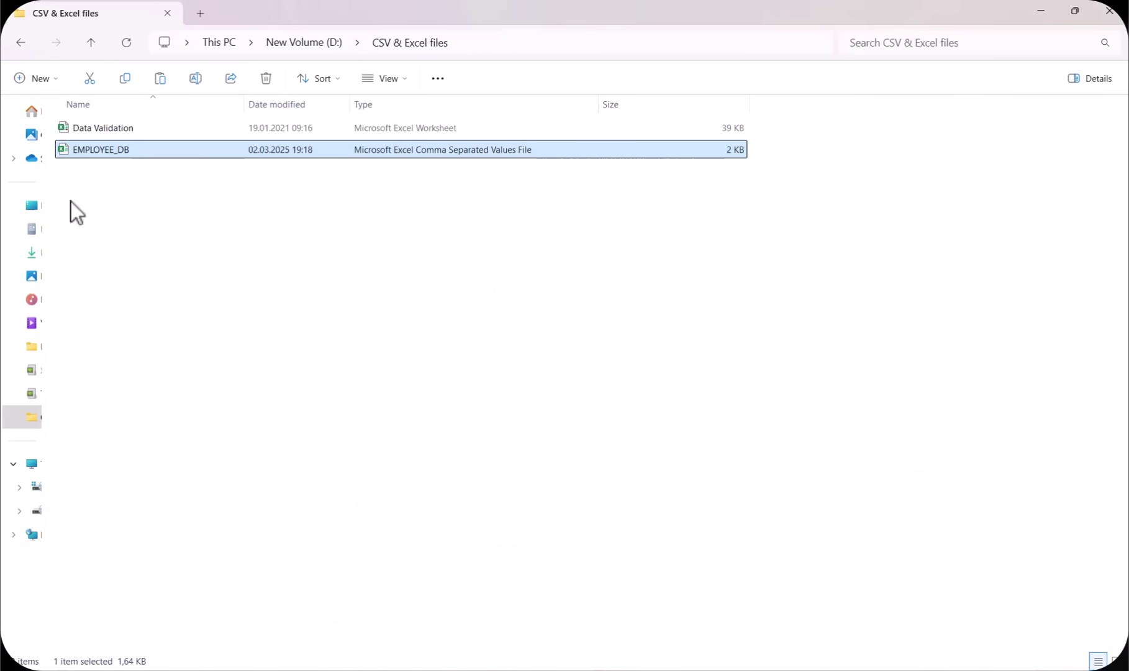
pyautogui.doubleClick(138, 153)
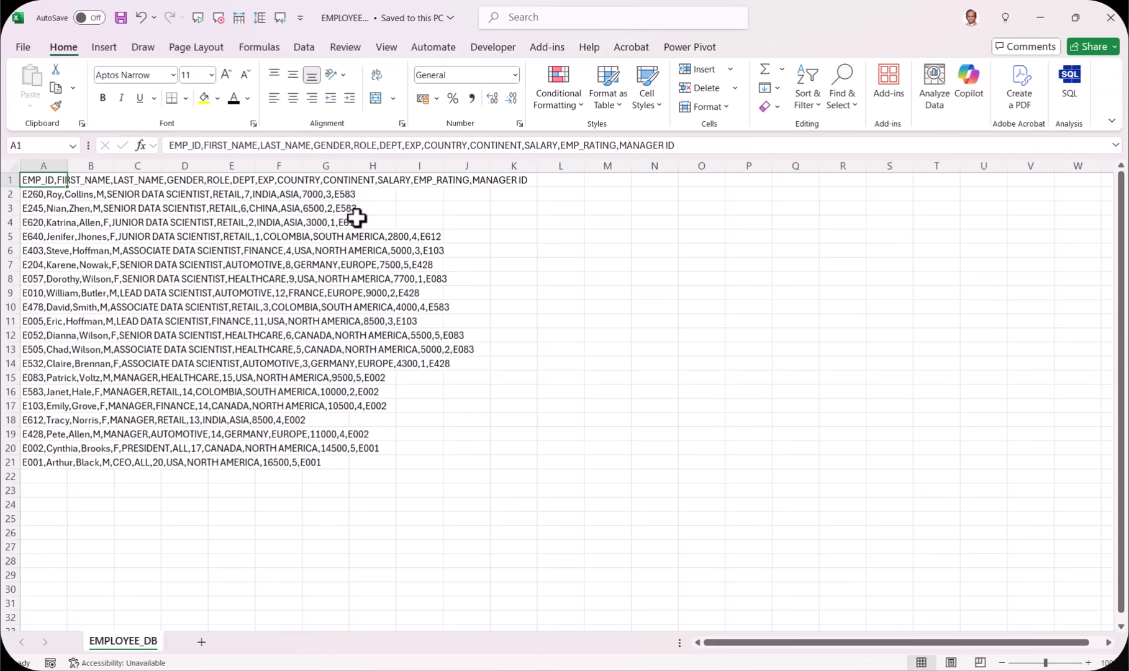
# Zoom the EMPLOYEE_DB sheet in to about 150%.
pyautogui.click(1087, 661)
pyautogui.click(1088, 662)
pyautogui.click(1087, 661)
pyautogui.click(1088, 662)
pyautogui.click(1088, 662)
pyautogui.scroll(-2, 240, 434)
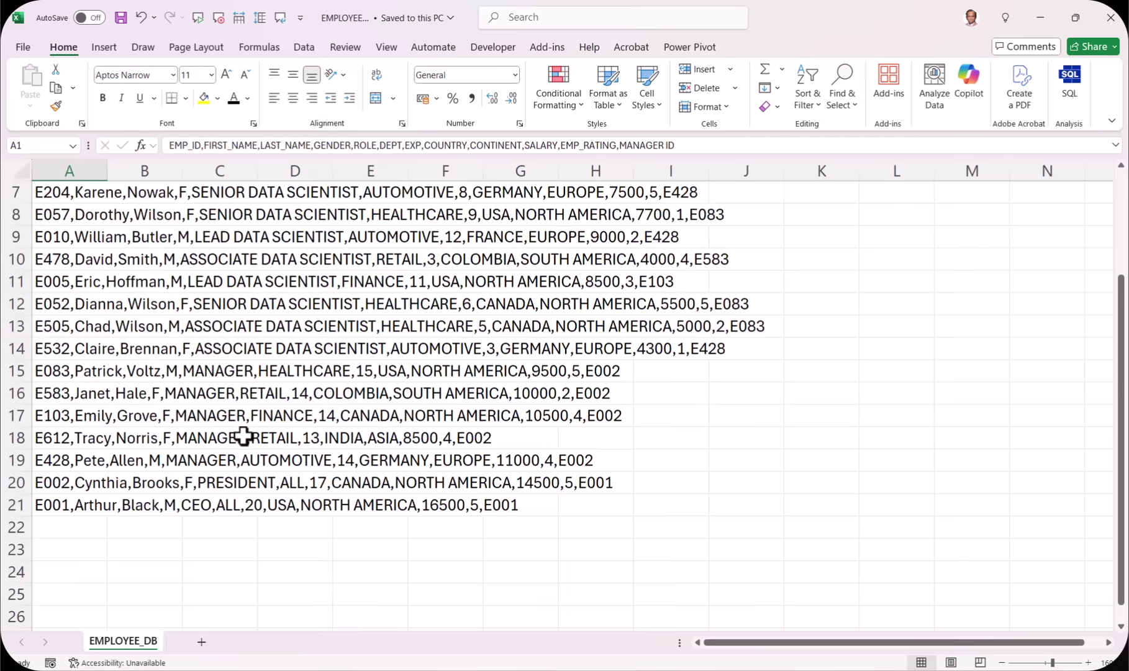
pyautogui.scroll(2, 186, 423)
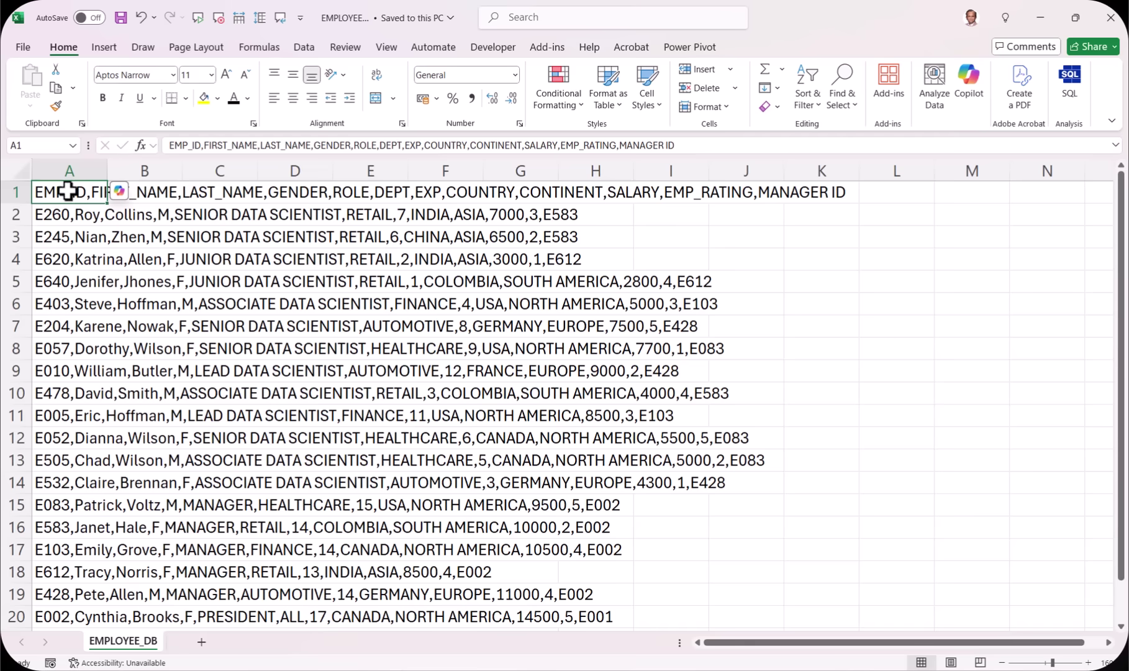
# Inspect A1 and A2 in the formula bar to confirm each holds a whole comma-separated record.
pyautogui.moveTo(166, 145); pyautogui.dragTo(688, 145)
pyautogui.click(49, 213)
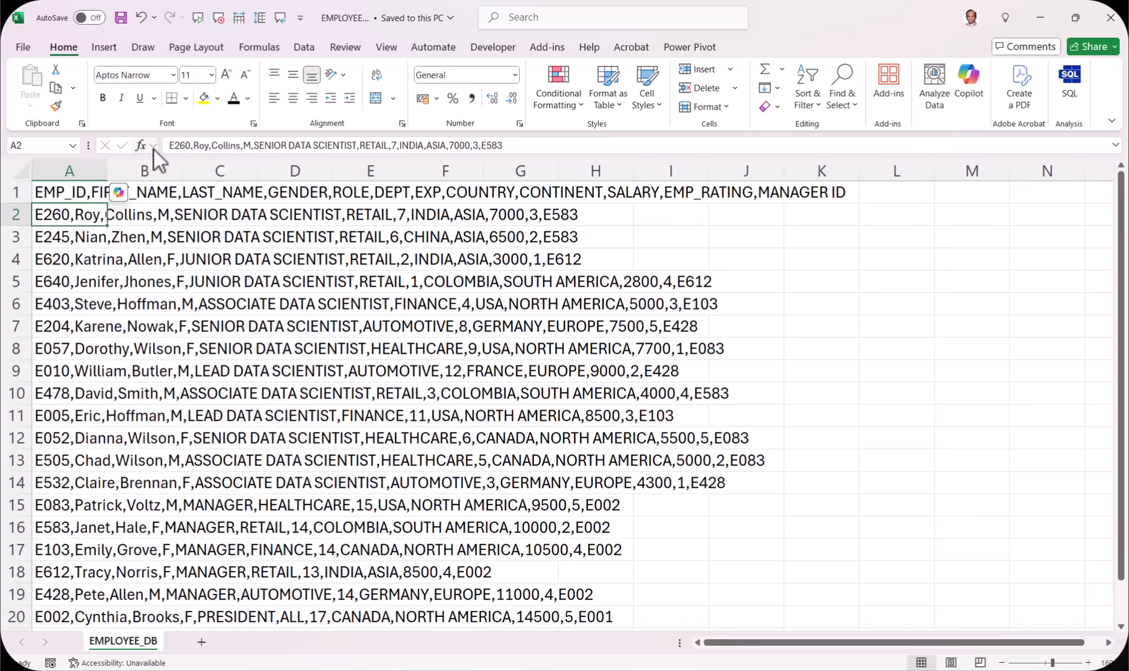
pyautogui.moveTo(169, 146); pyautogui.dragTo(515, 147)
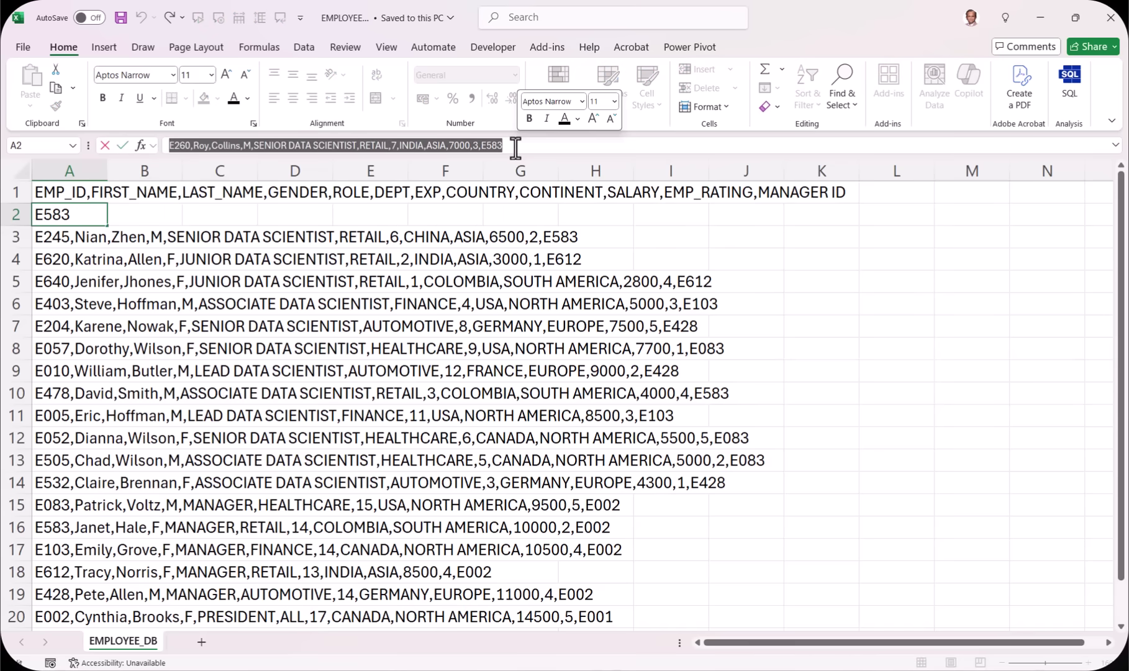
pyautogui.click(253, 280)
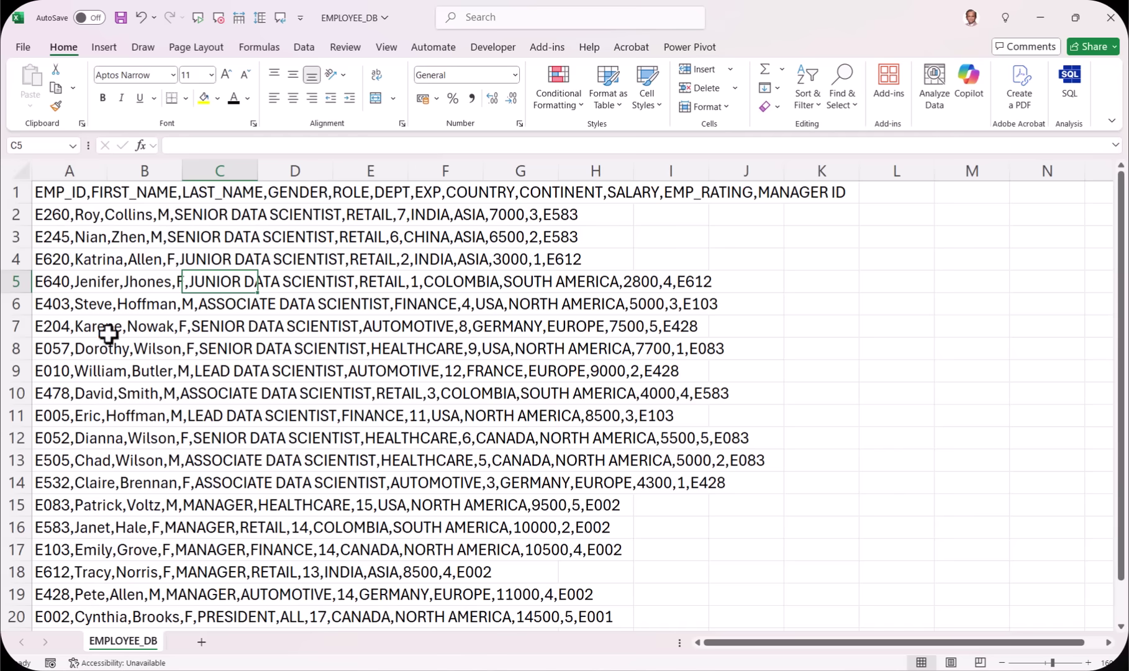
# Select the data in column A from A1 to A21.
pyautogui.click(69, 192)
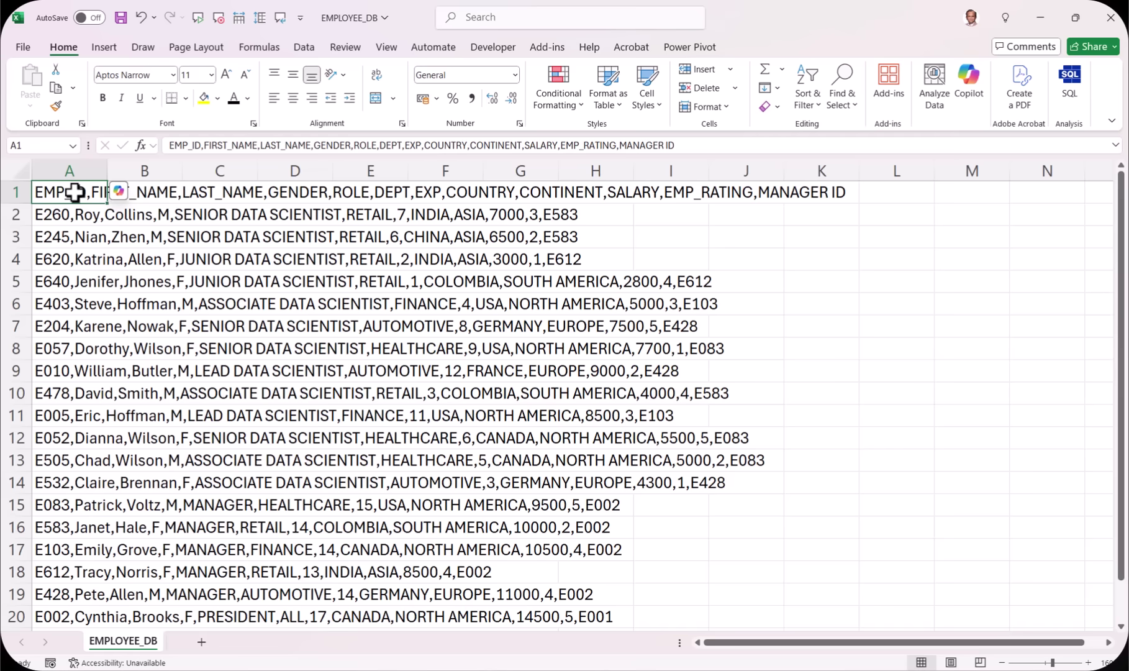
pyautogui.hotkey('ctrl', 'shift', 'Down')
pyautogui.scroll(-2, 79, 428)
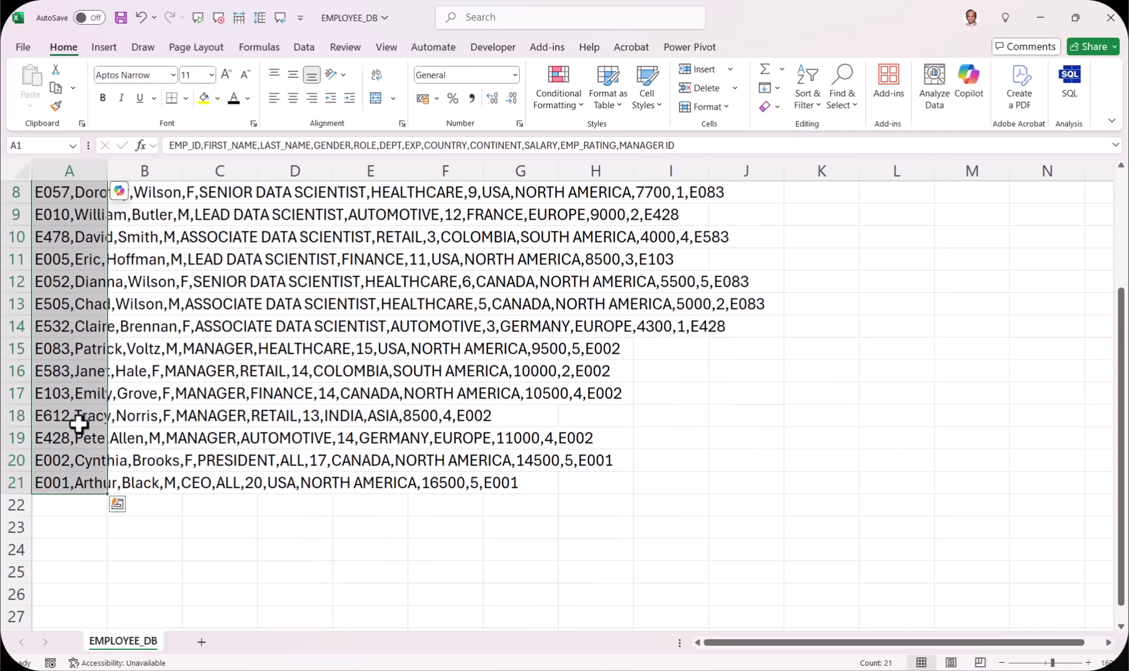
pyautogui.scroll(3, 79, 366)
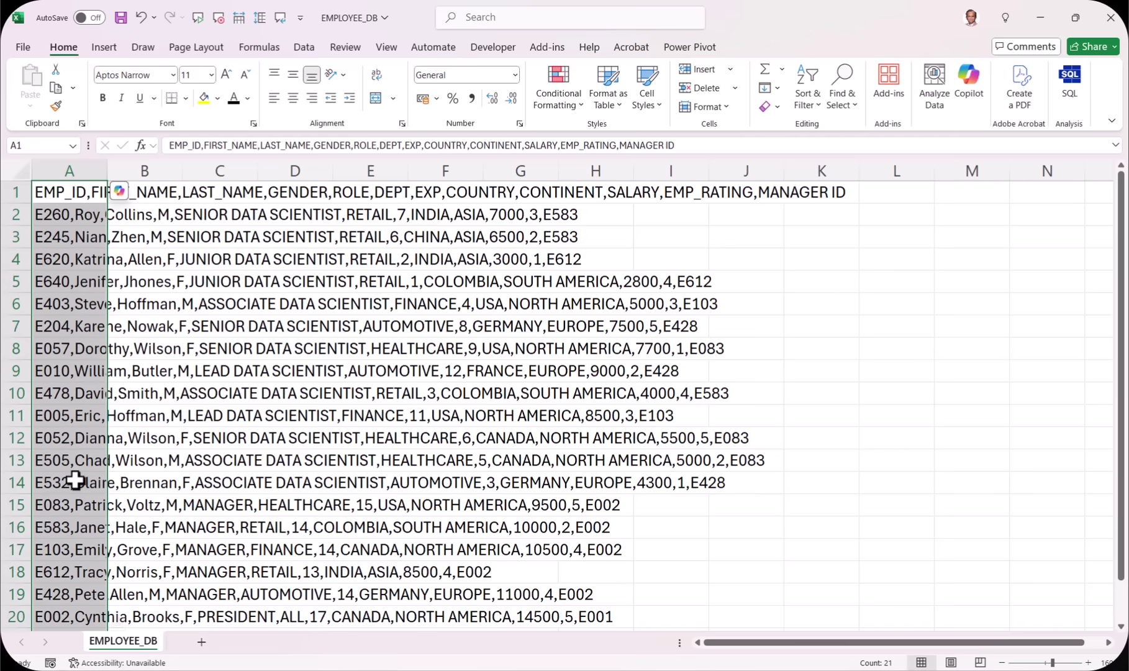
pyautogui.scroll(-2, 75, 480)
# Switch the ribbon to the Data tools.
pyautogui.scroll(2, 96, 506)
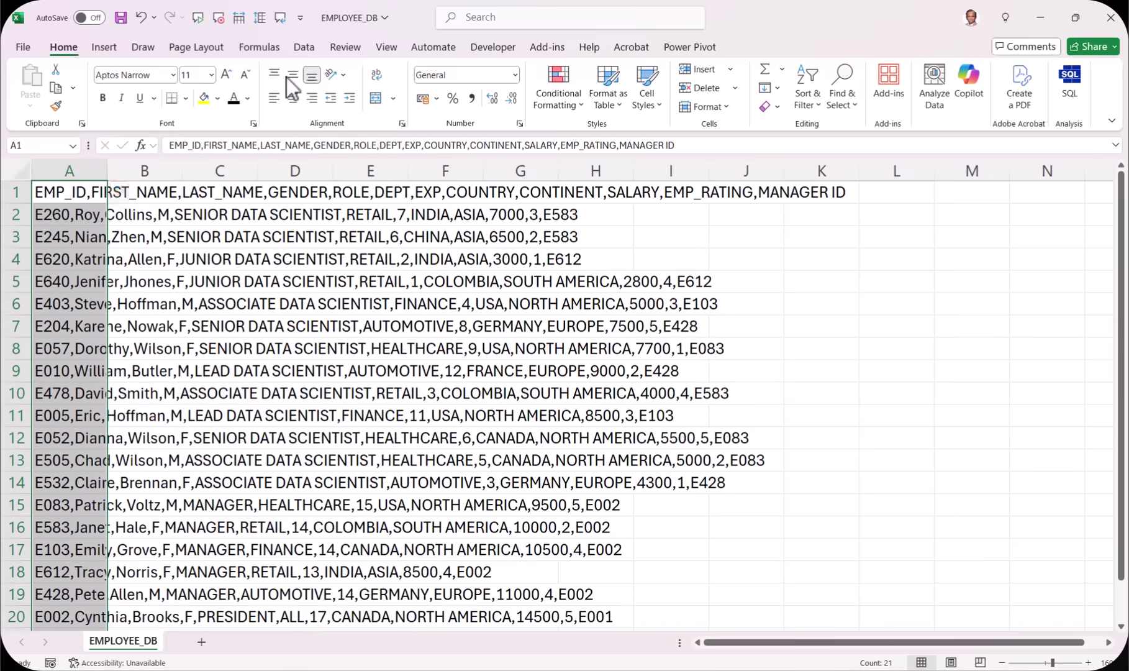
pyautogui.click(303, 47)
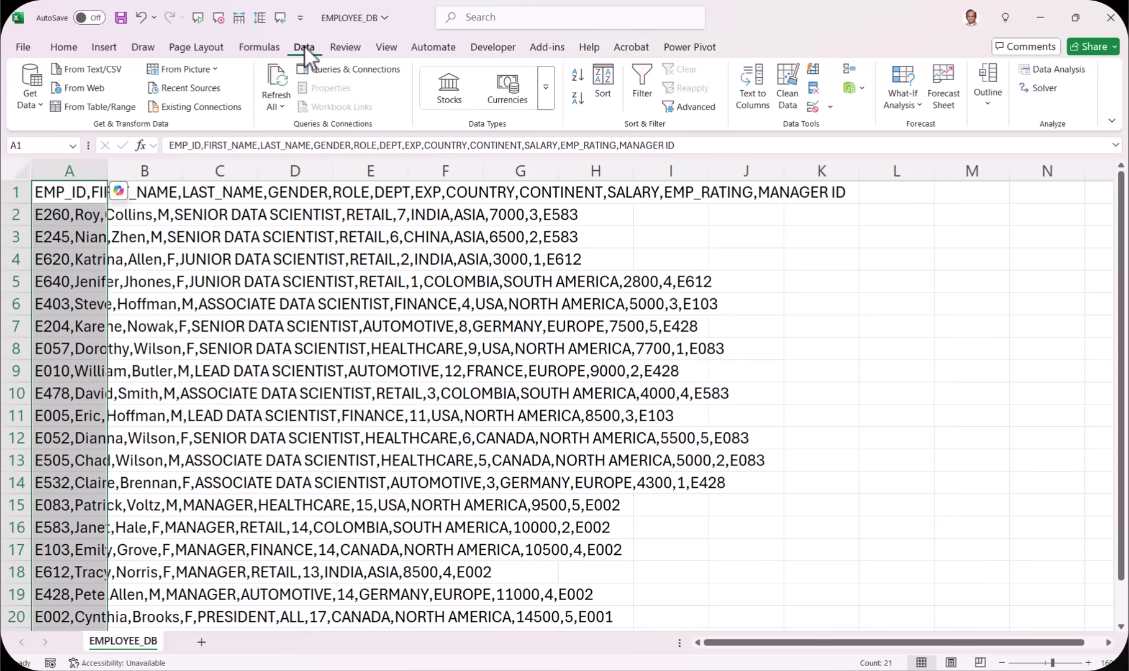
# Run Text to Columns as Delimited, splitting on Comma only with the Other '@' delimiter cleared.
pyautogui.click(758, 101)
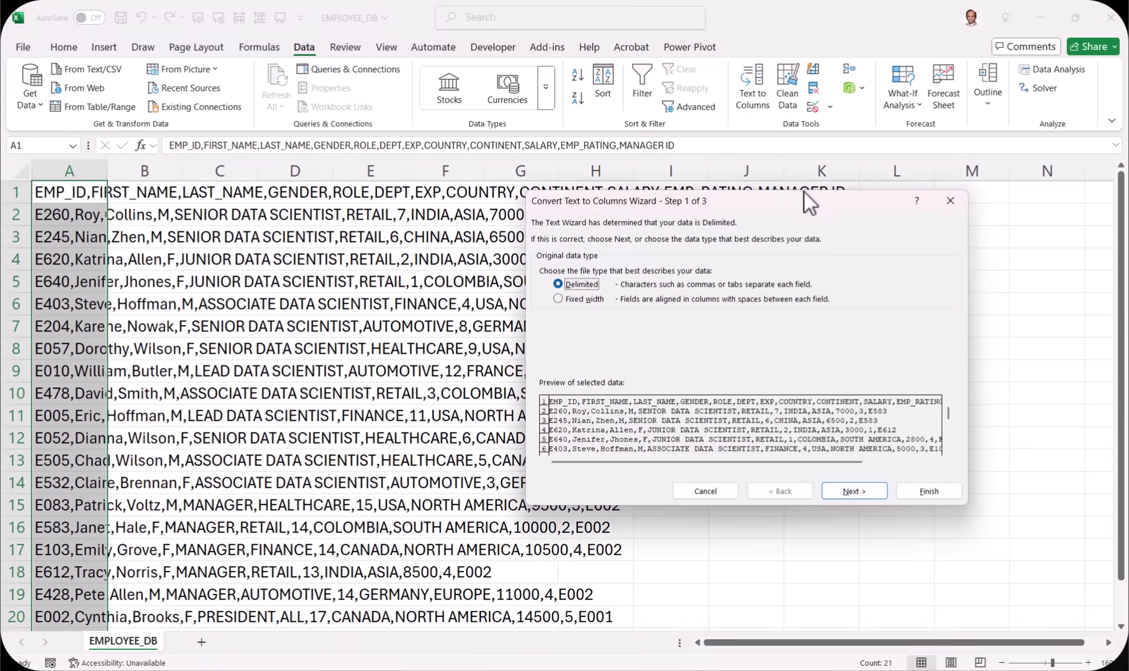
pyautogui.moveTo(804, 192); pyautogui.dragTo(566, 151)
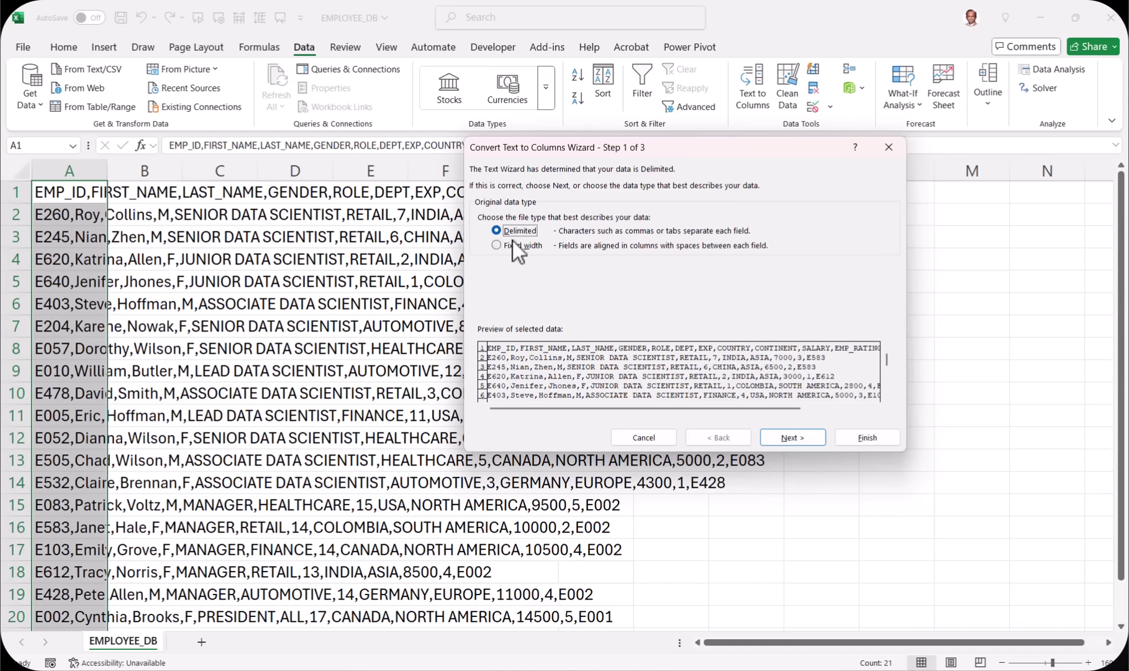
pyautogui.click(794, 437)
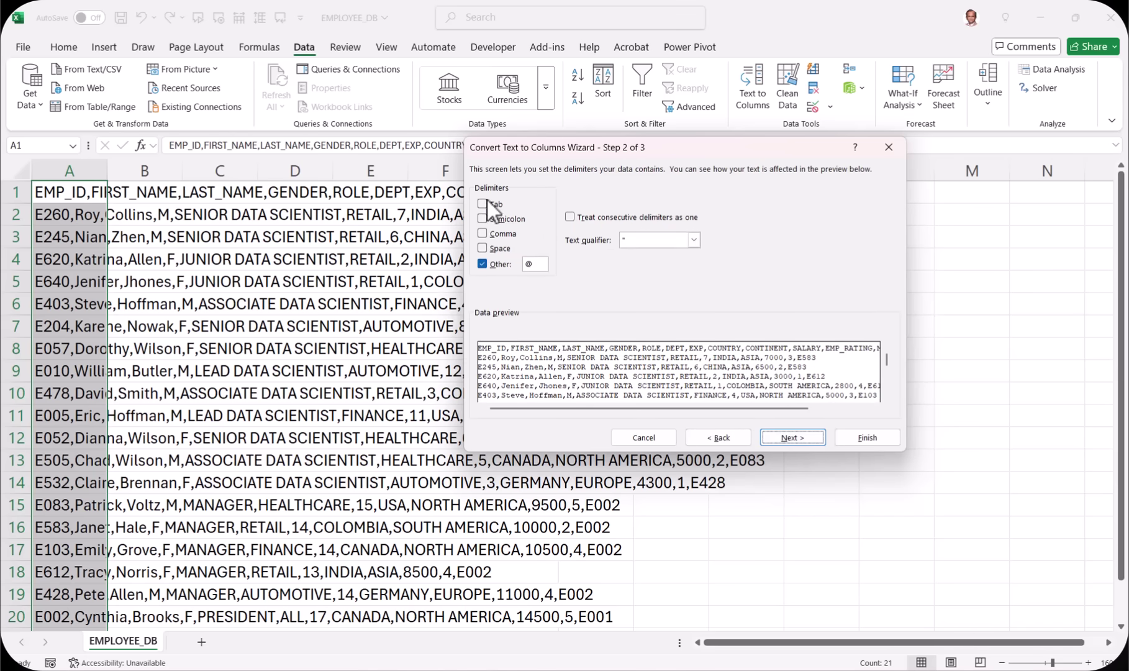
pyautogui.click(485, 233)
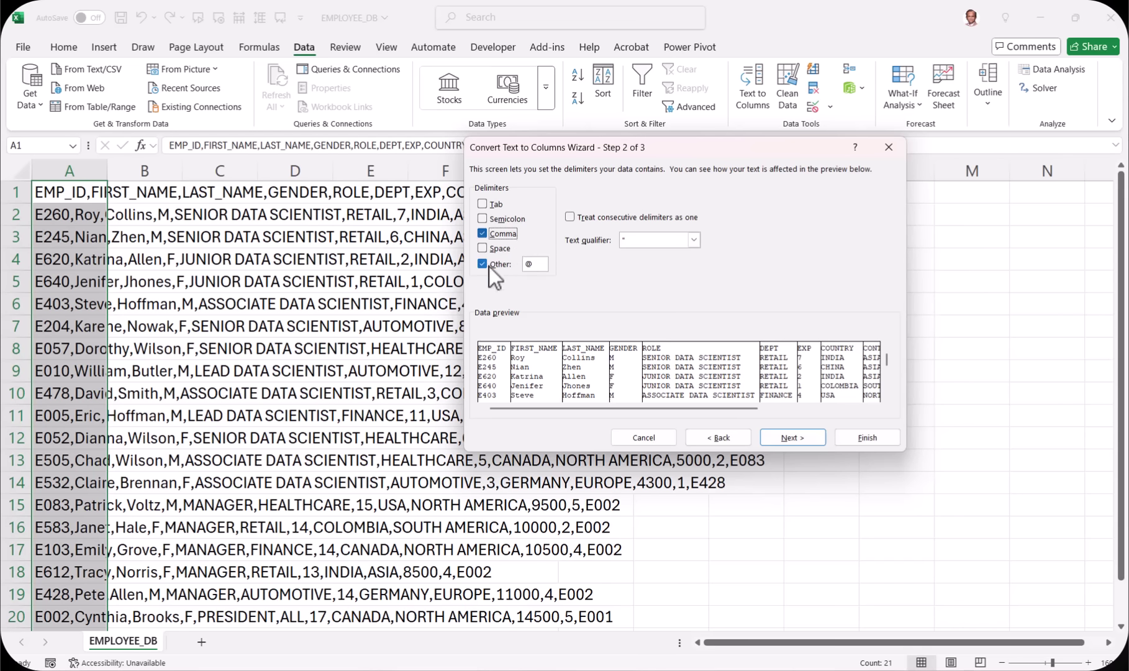
pyautogui.click(487, 265)
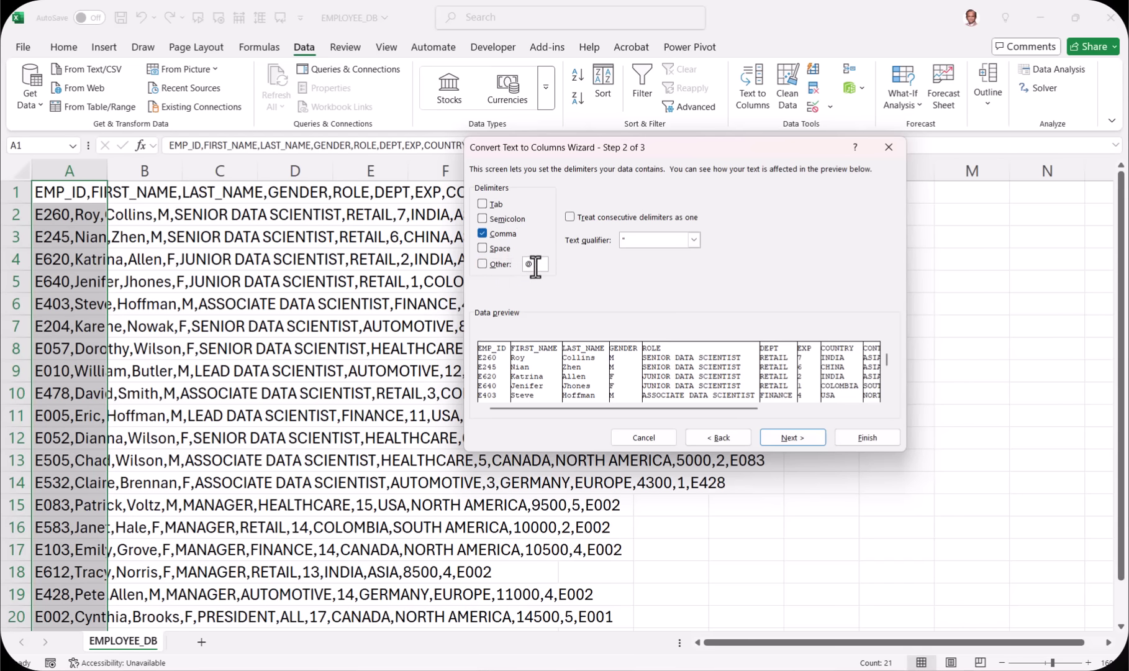
pyautogui.press('BackSpace')
pyautogui.click(804, 439)
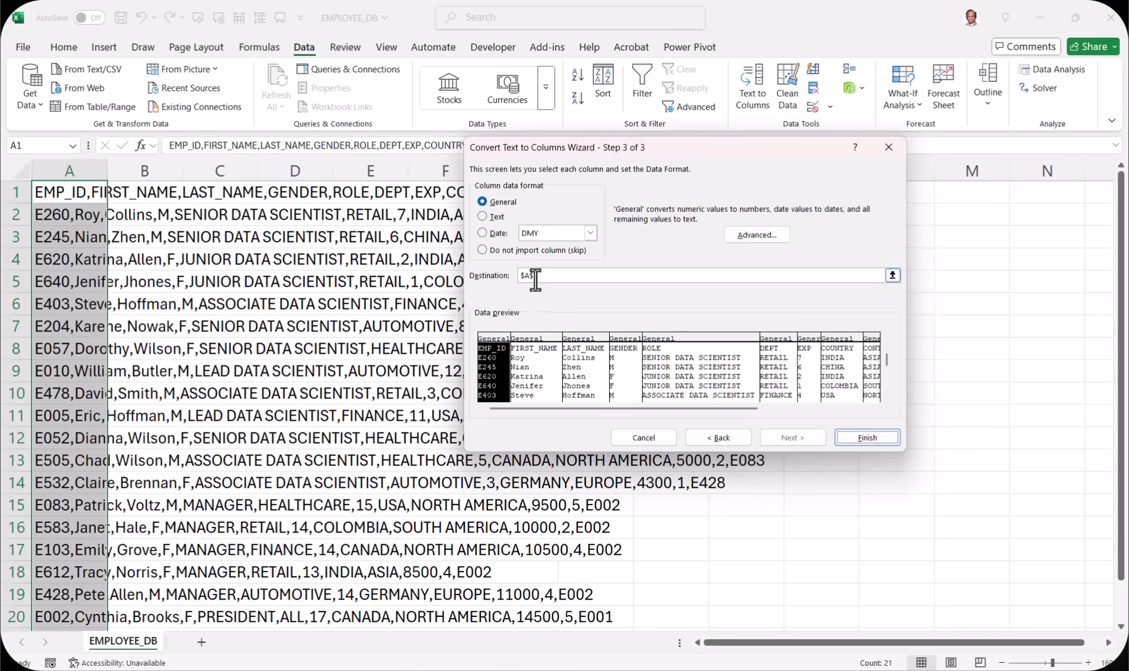
# Keep General format, set the destination to $A$1, and finish, splitting records into columns A–L.
pyautogui.click(892, 278)
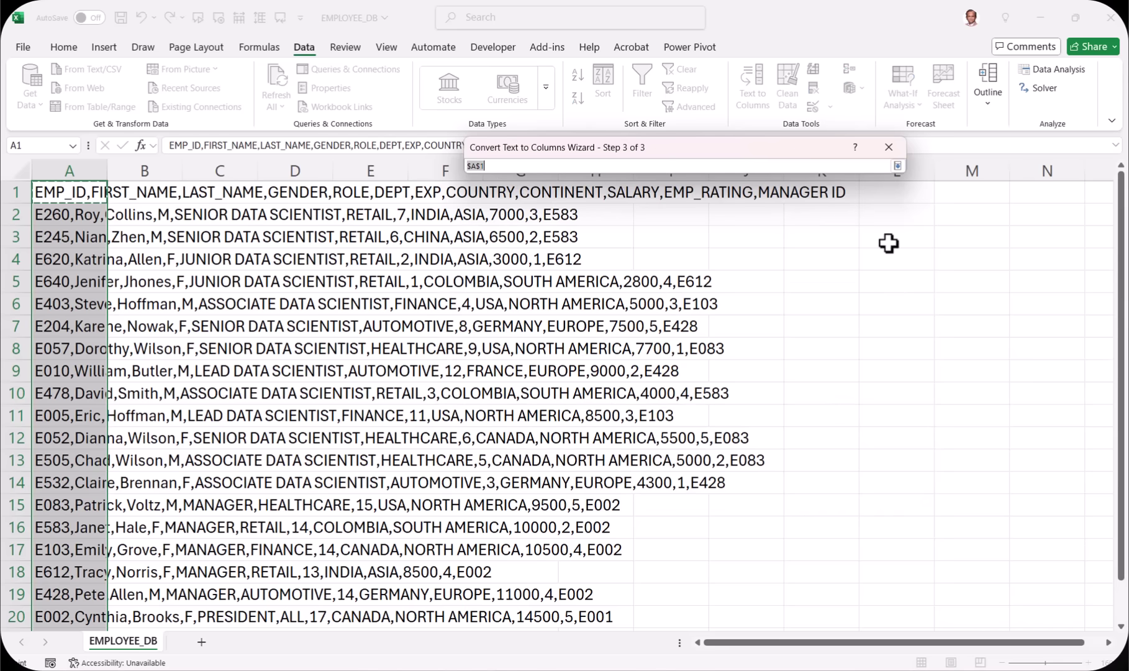
pyautogui.click(972, 194)
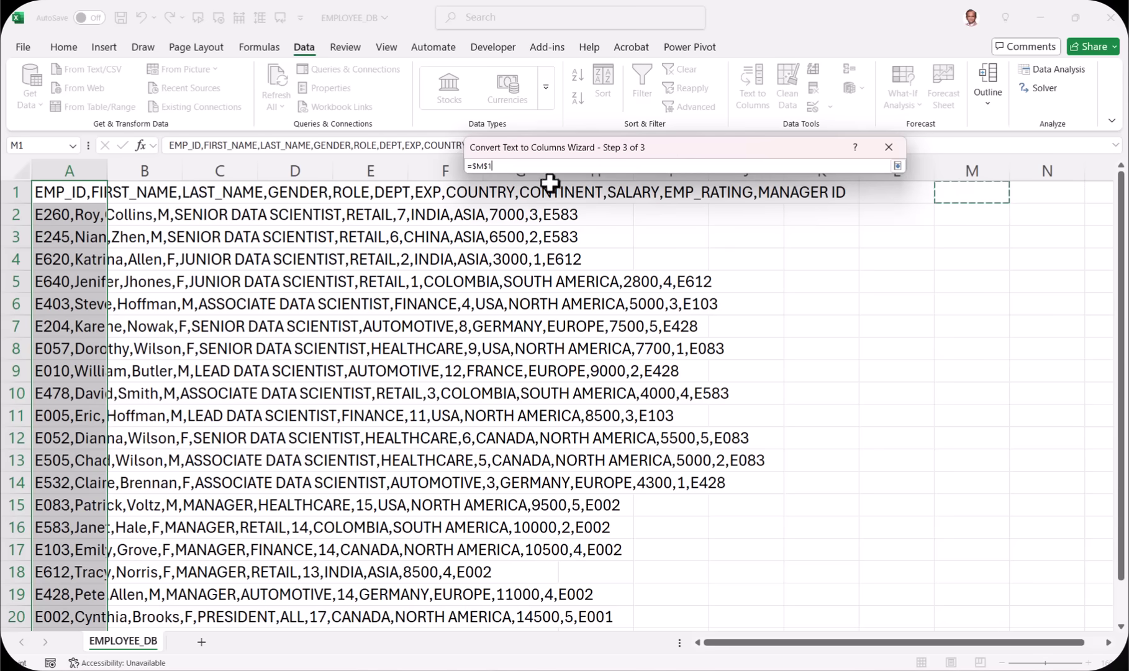
pyautogui.click(50, 195)
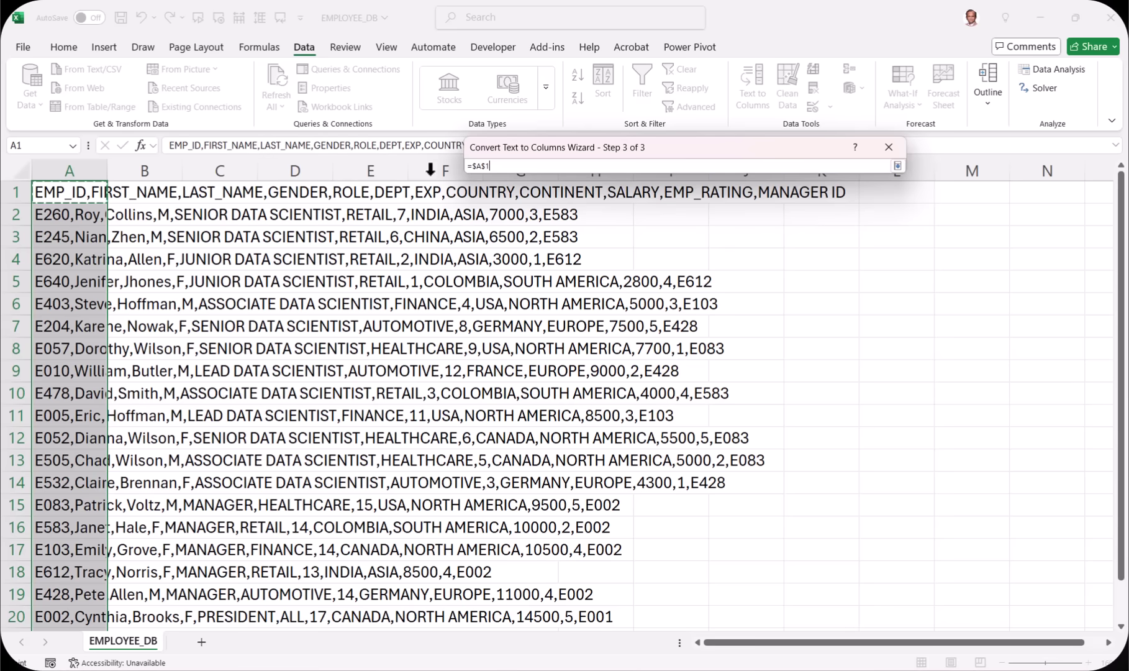
pyautogui.moveTo(653, 147); pyautogui.dragTo(774, 231)
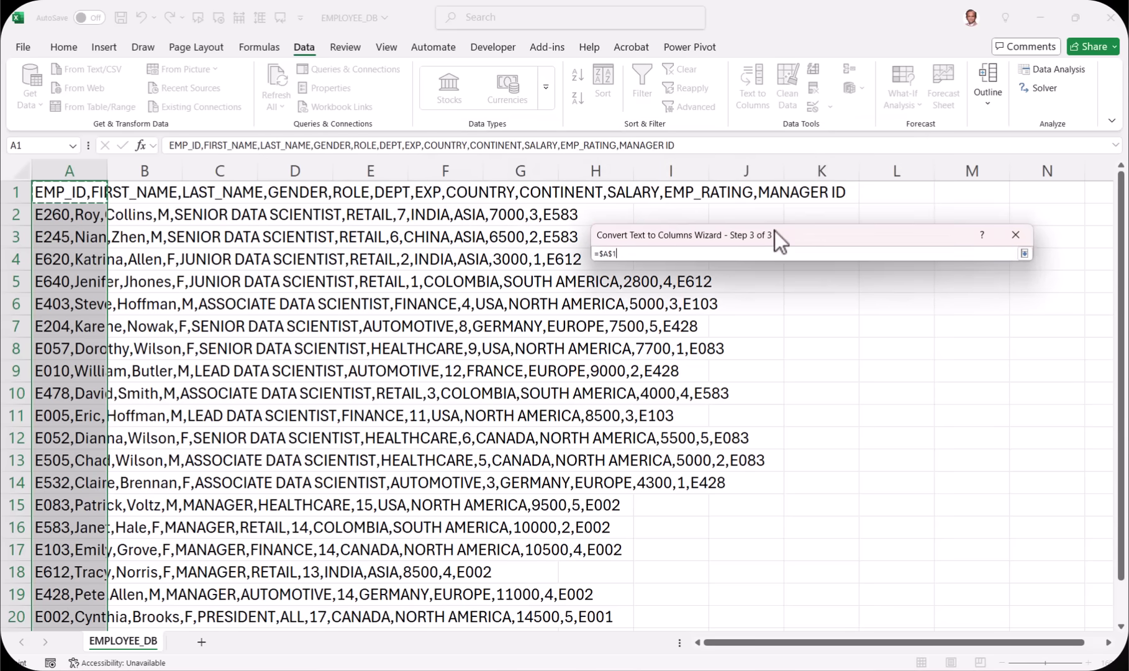
pyautogui.click(1025, 253)
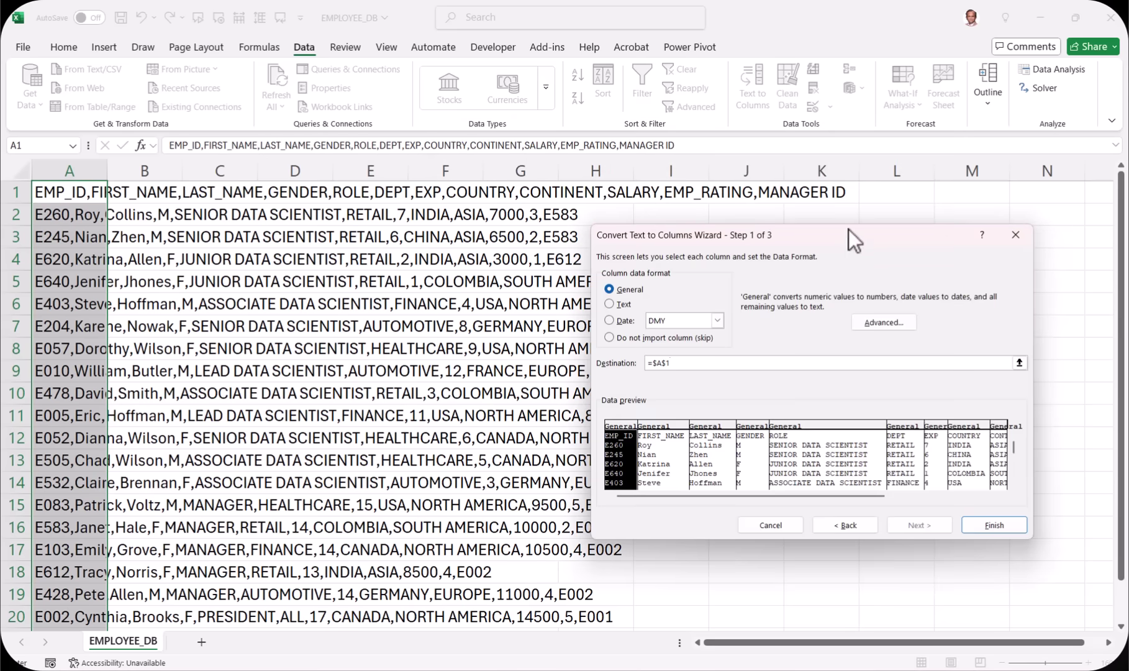
pyautogui.moveTo(847, 235); pyautogui.dragTo(689, 128)
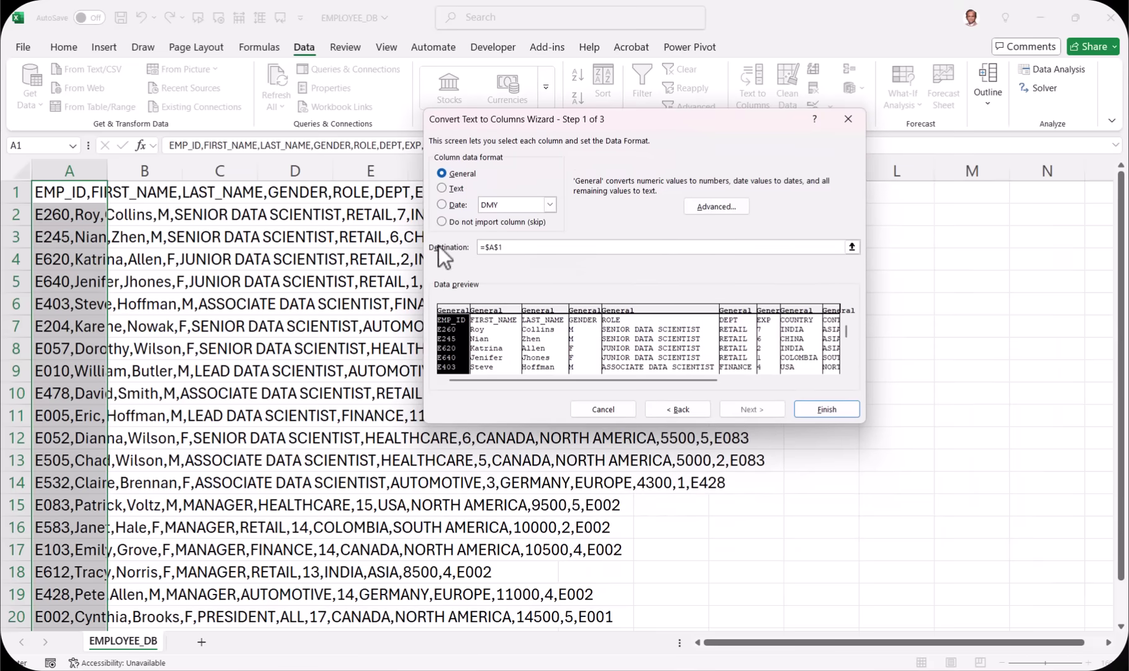
pyautogui.click(511, 246)
pyautogui.click(831, 410)
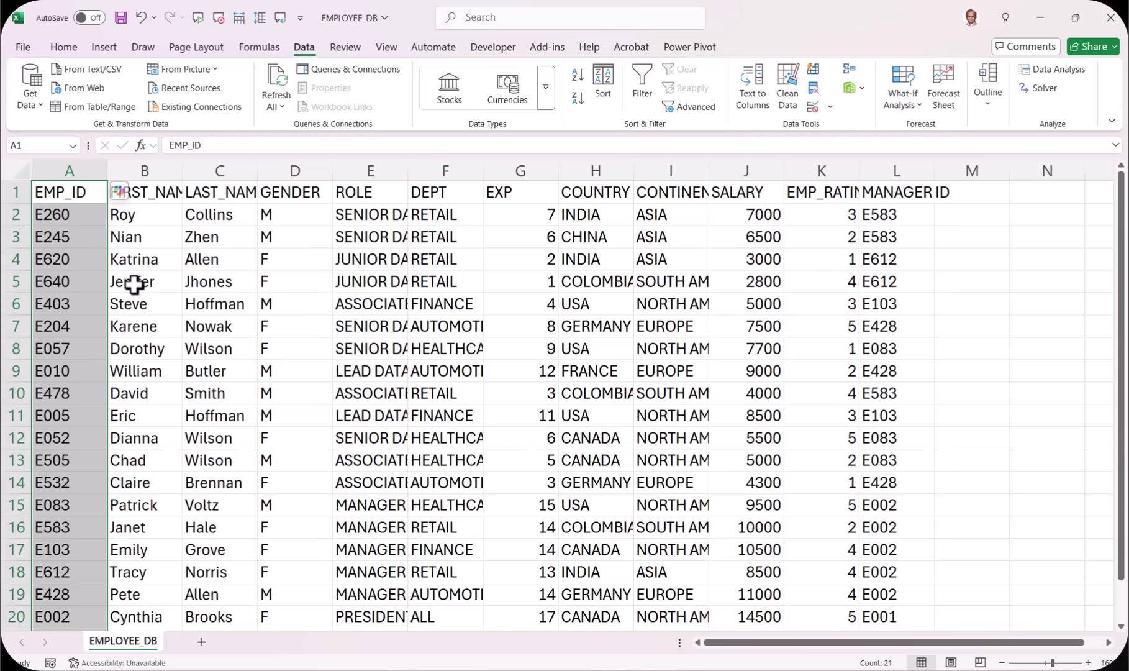
# AutoFit the ROLE column, then all columns A–L, and select the row 1 headers.
pyautogui.click(385, 170)
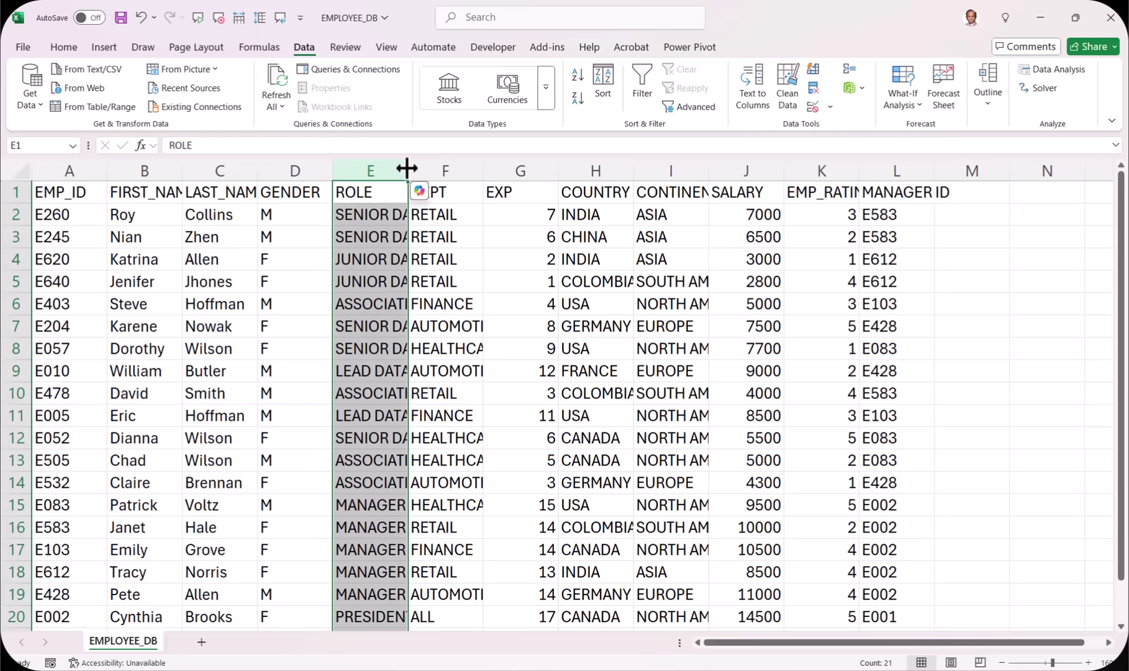
pyautogui.doubleClick(406, 167)
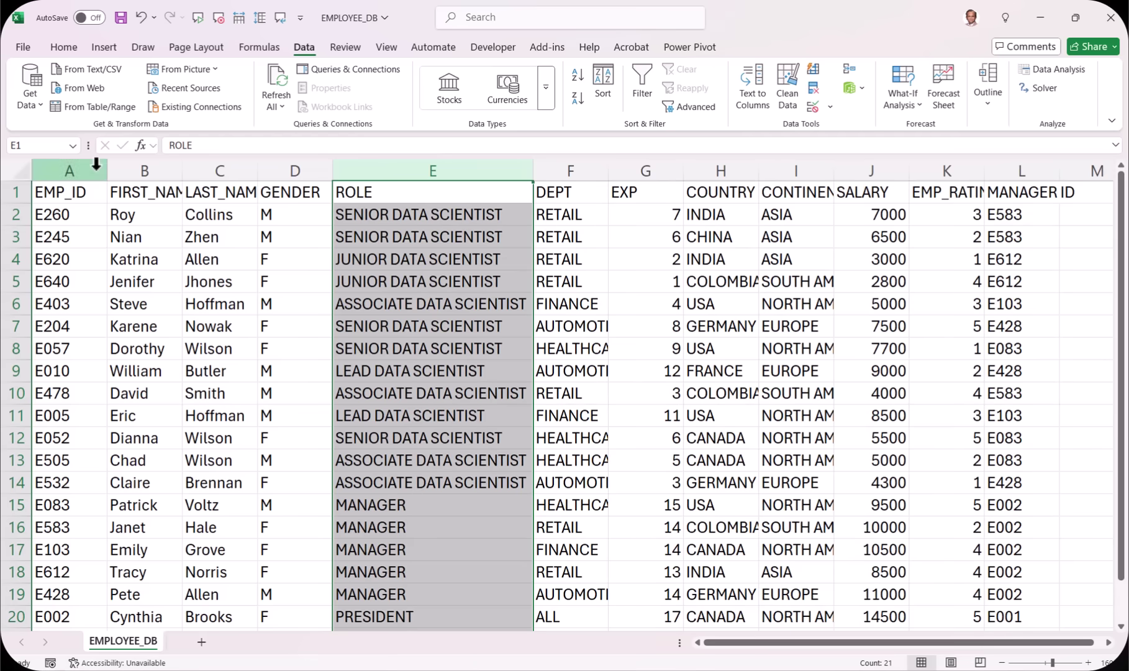
pyautogui.moveTo(93, 169); pyautogui.dragTo(1021, 183)
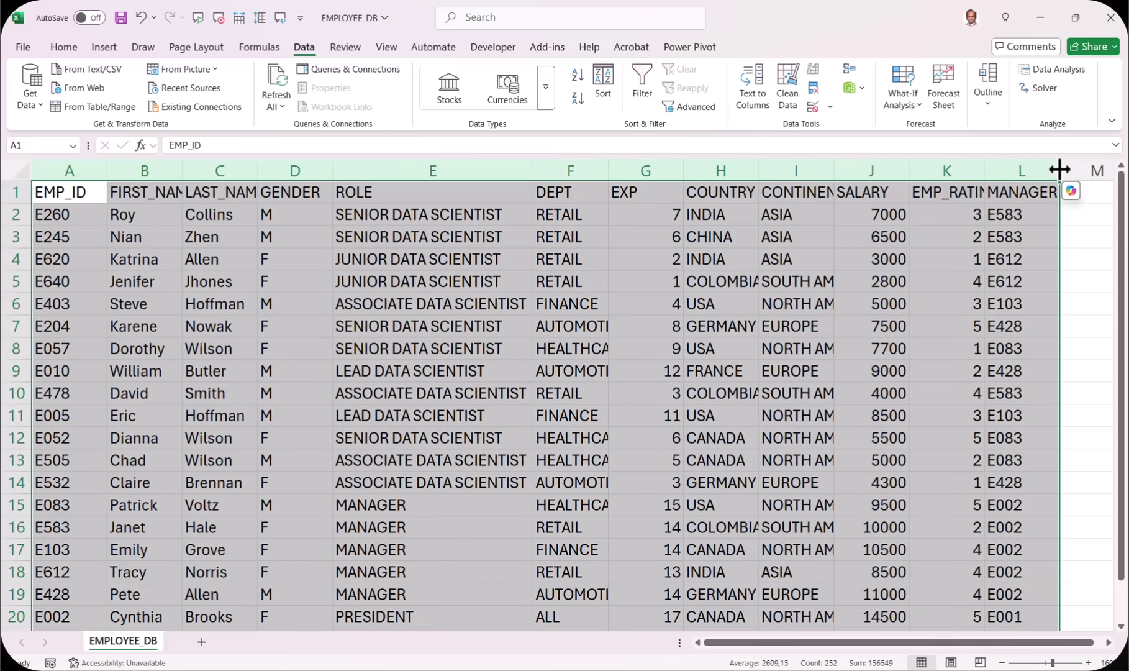
pyautogui.doubleClick(1059, 169)
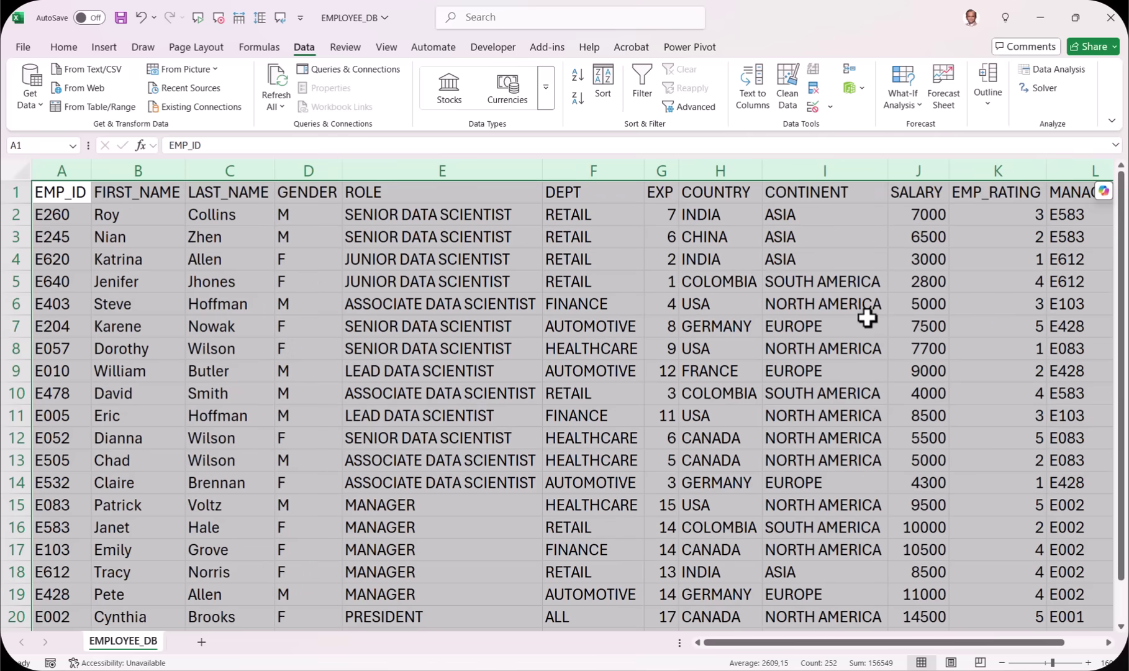
pyautogui.click(252, 199)
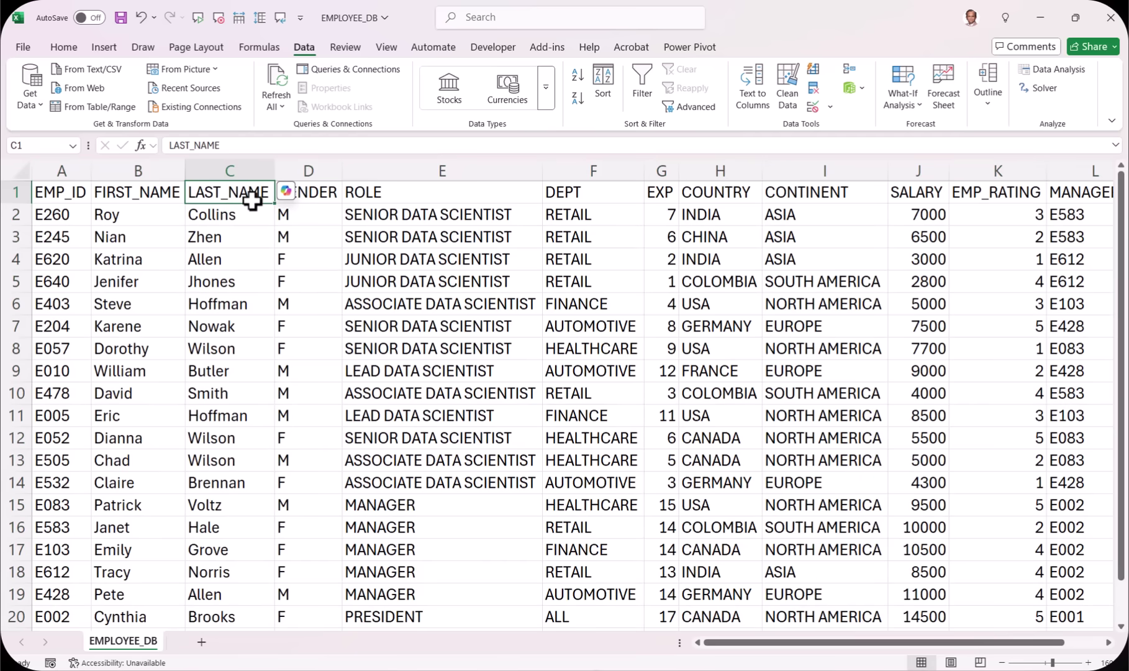
pyautogui.moveTo(69, 194); pyautogui.dragTo(1080, 195)
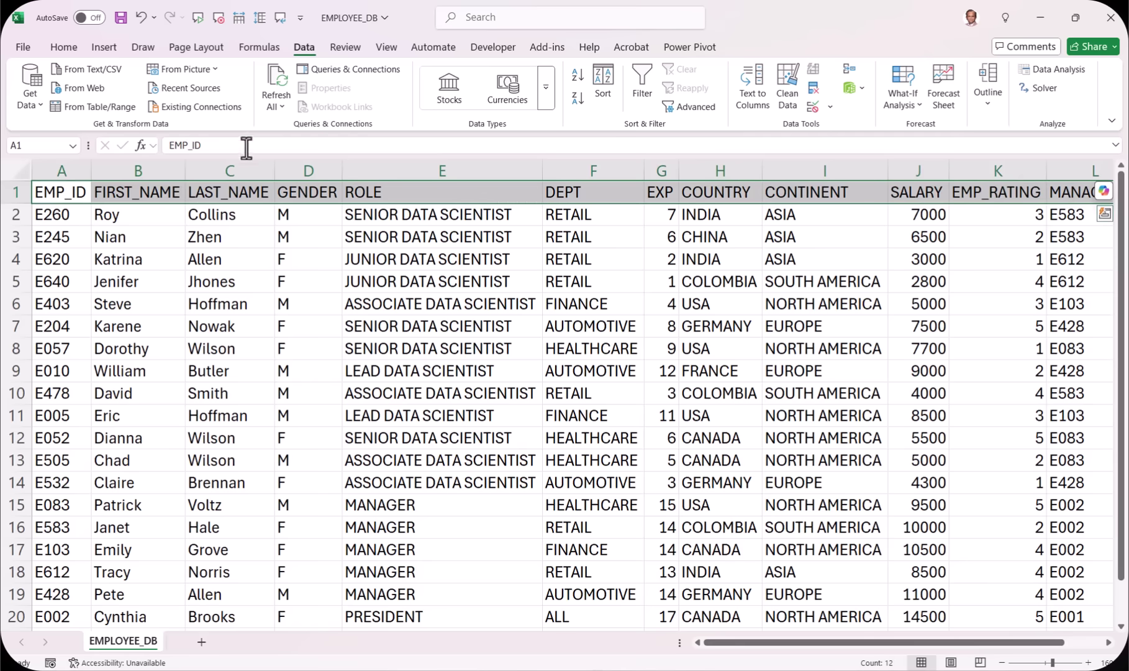
# Bold the header row A1:L1 through MANAGER ID, then bring up the File page.
pyautogui.click(63, 47)
pyautogui.hotkey('ctrl', 'b')
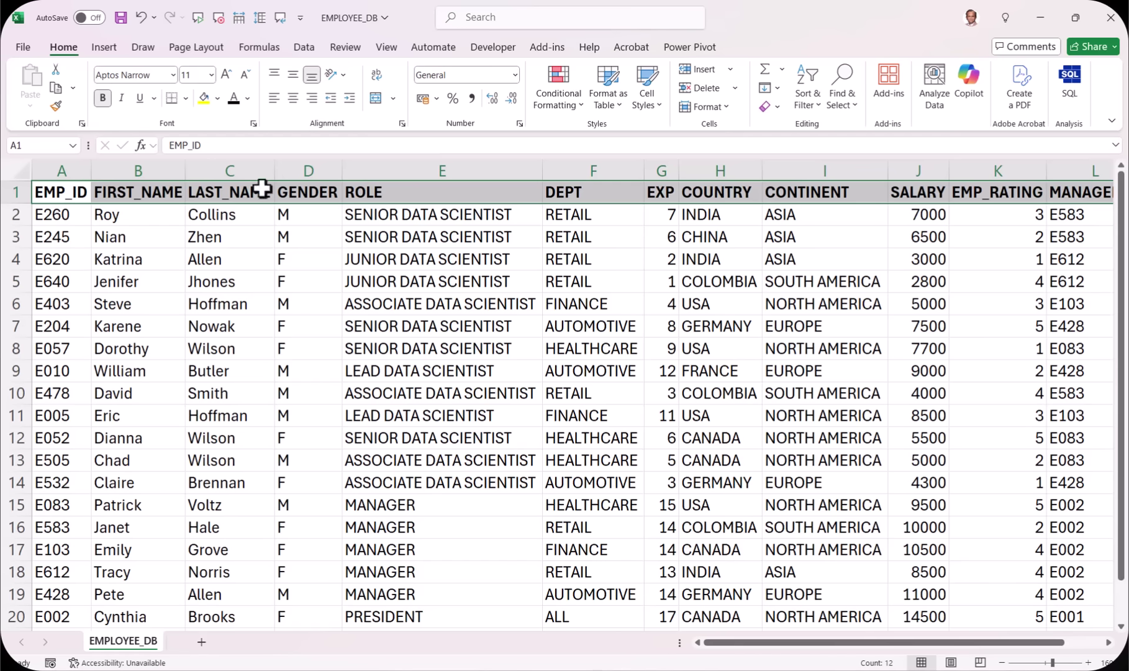
pyautogui.click(23, 47)
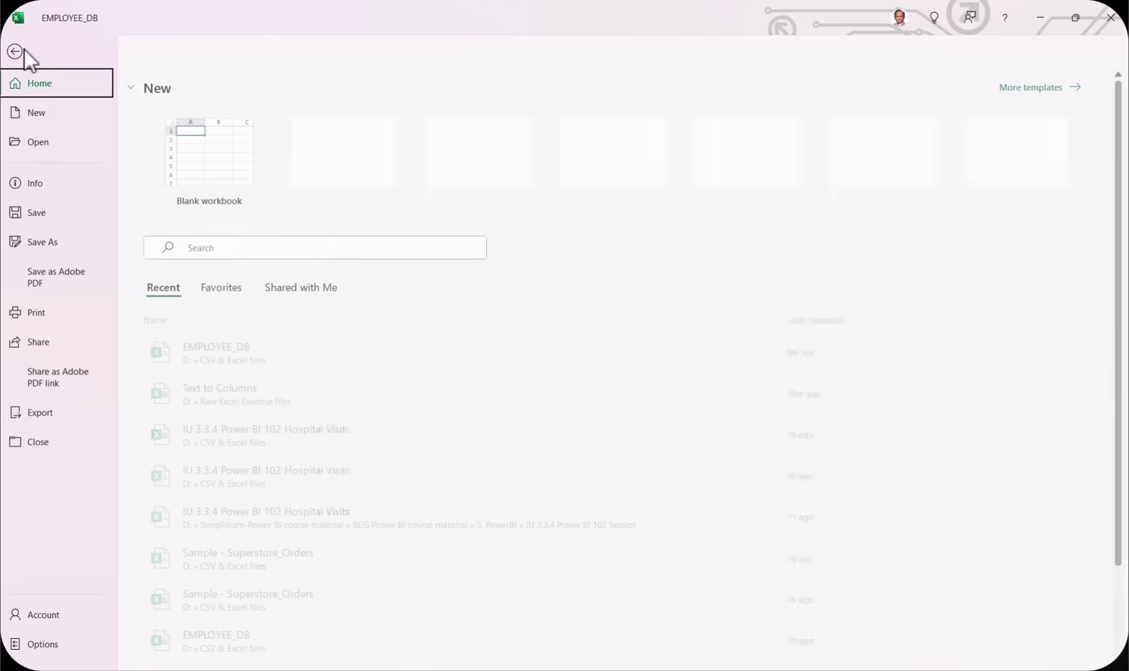
# Save EMPLOYEE_DB as an Excel Workbook beside the CSV and switch to its File Explorer folder.
pyautogui.click(51, 243)
pyautogui.click(236, 348)
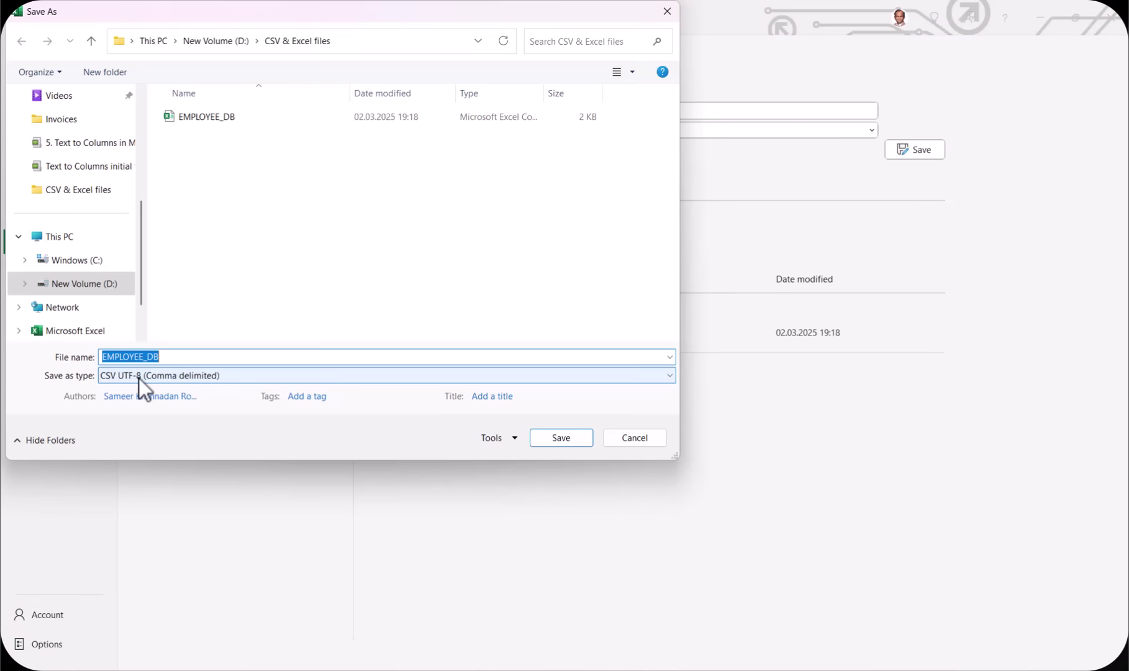
pyautogui.click(243, 377)
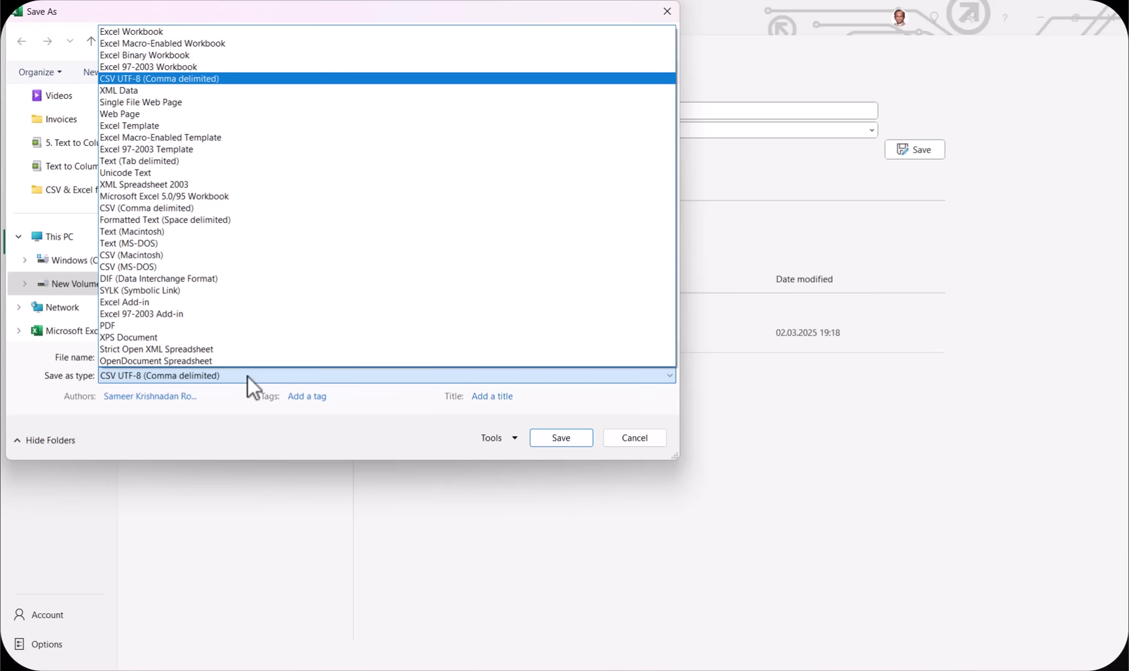
pyautogui.click(170, 30)
pyautogui.click(561, 457)
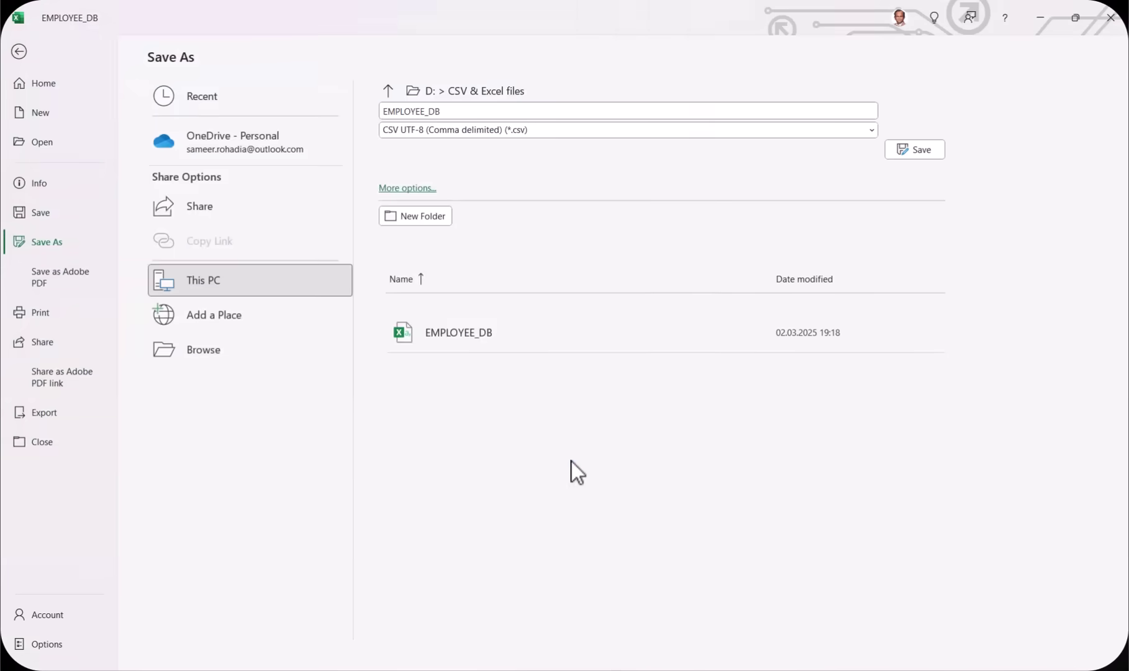
pyautogui.hotkey('alt', 'Tab')
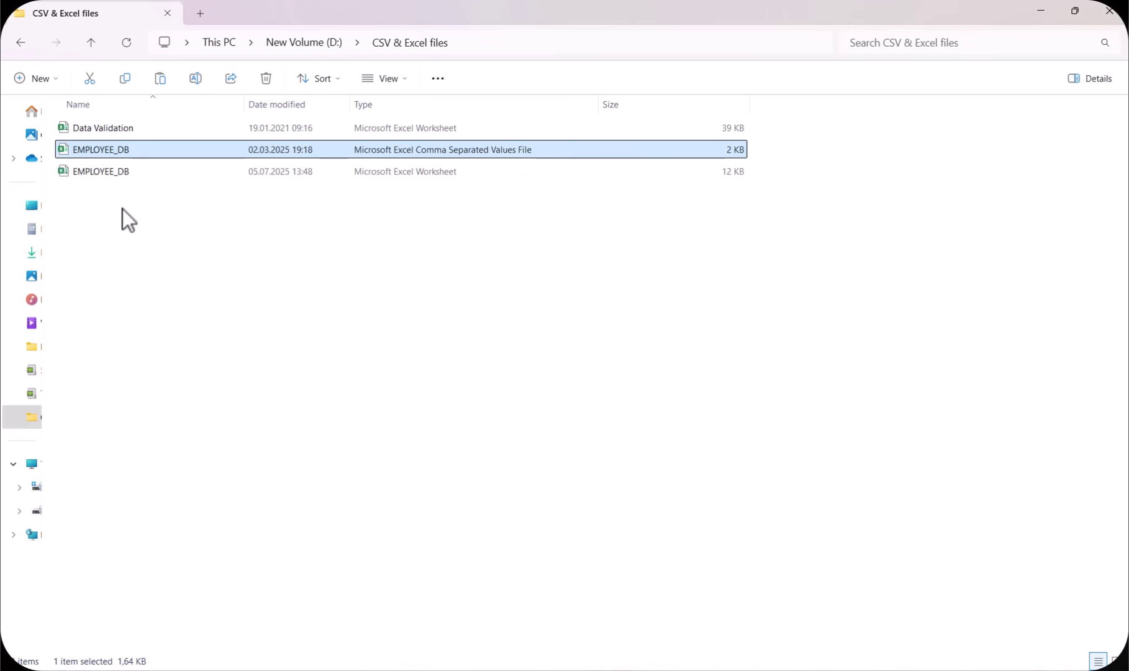
pyautogui.click(102, 172)
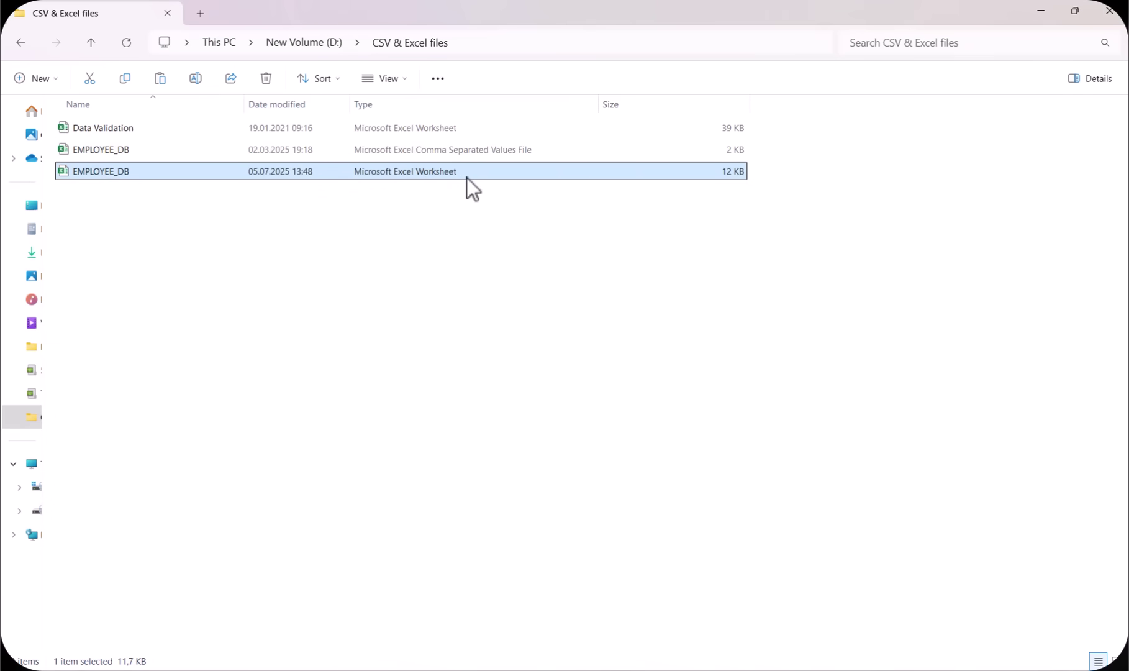
pyautogui.click(110, 149)
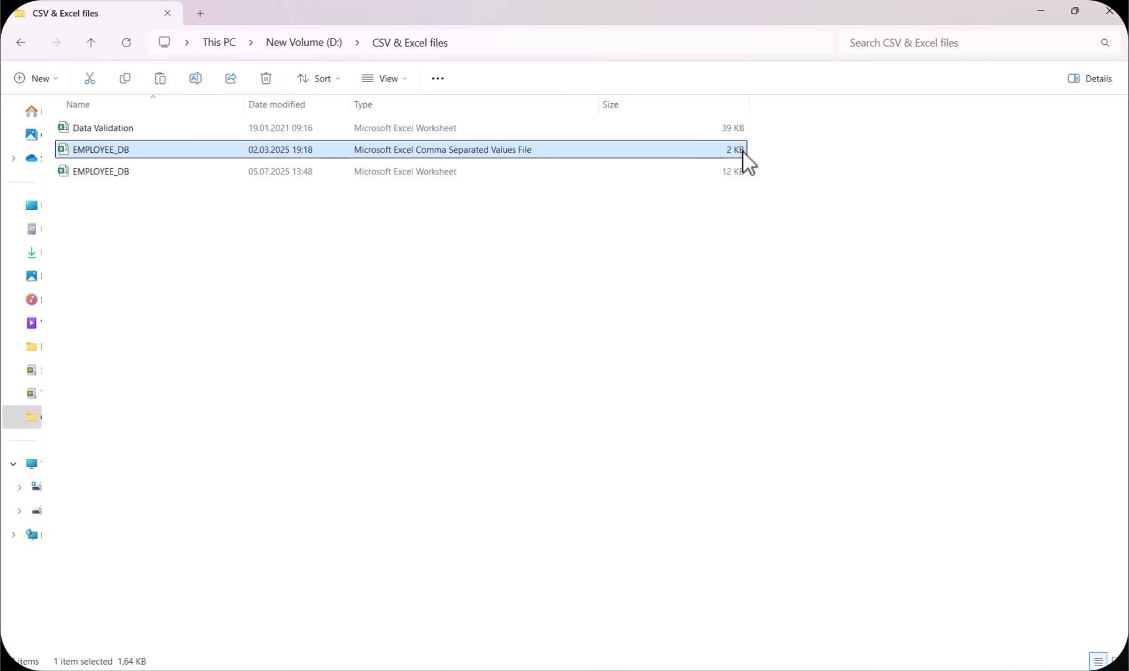
pyautogui.click(153, 171)
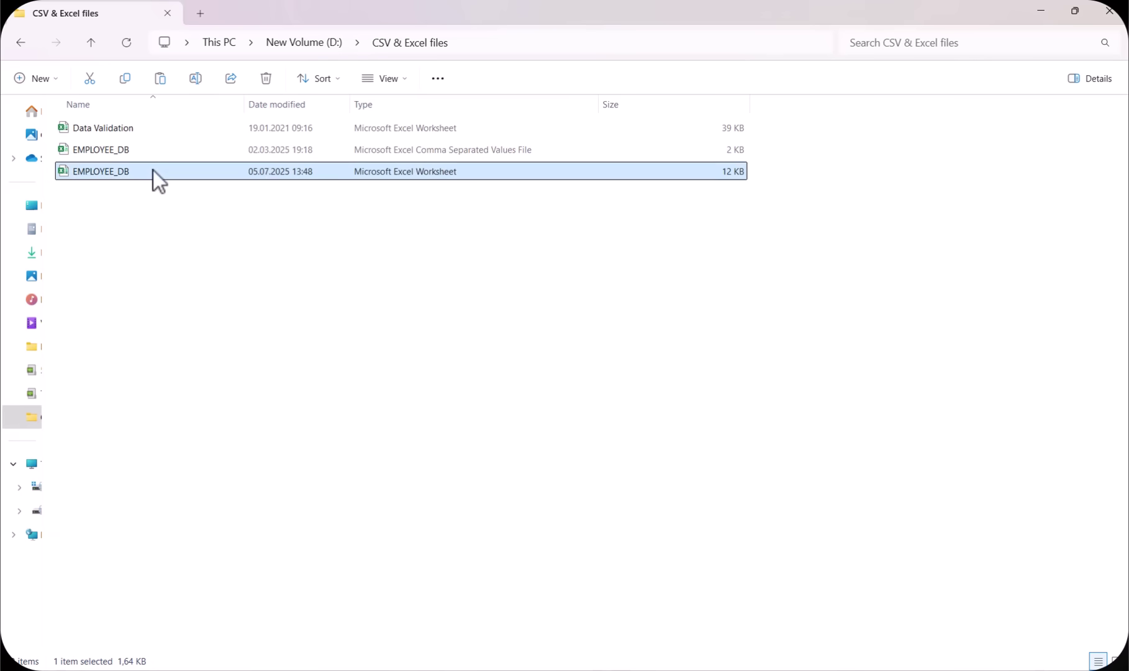